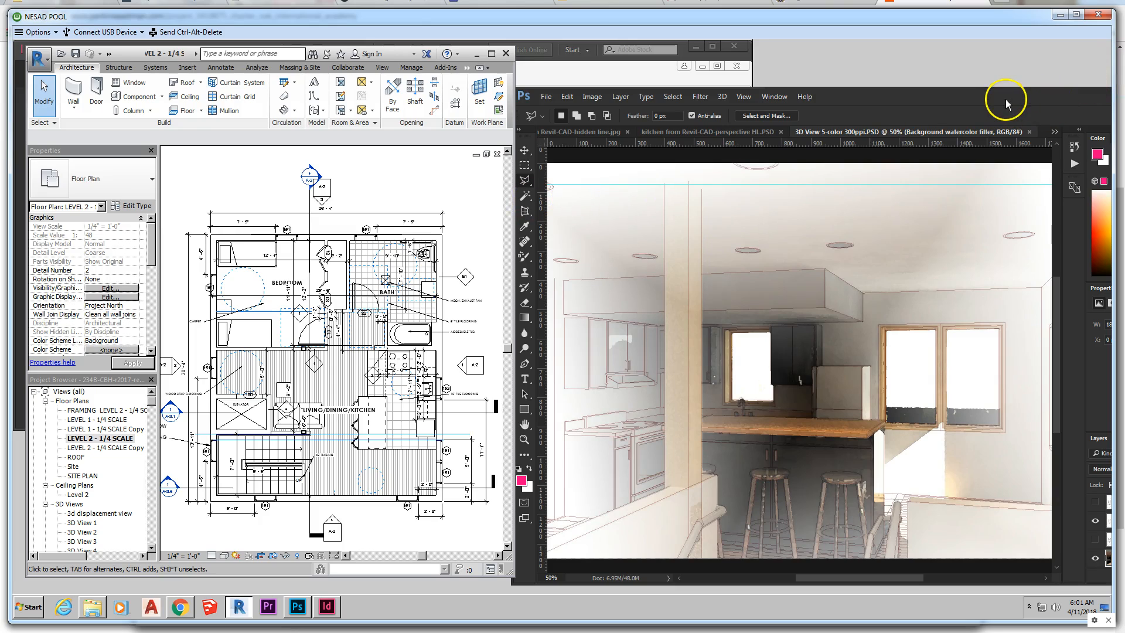
Move the Photoshop window slightly upward, then switch to Revit and maximize its window.
left_click_drag(1003, 99, 1010, 79)
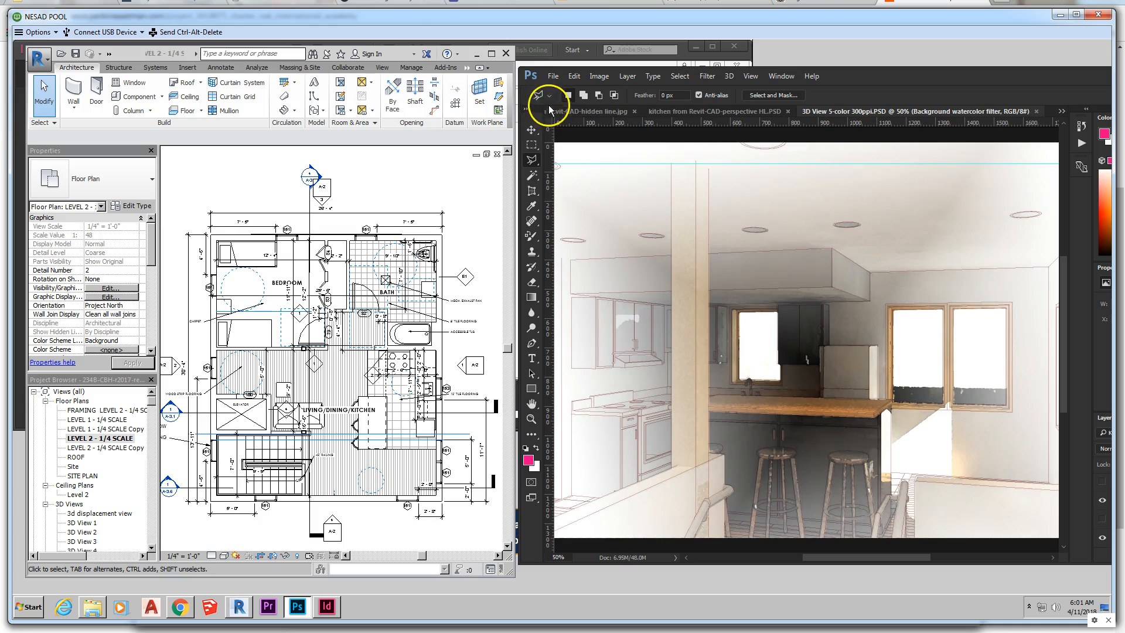
left_click(390, 56)
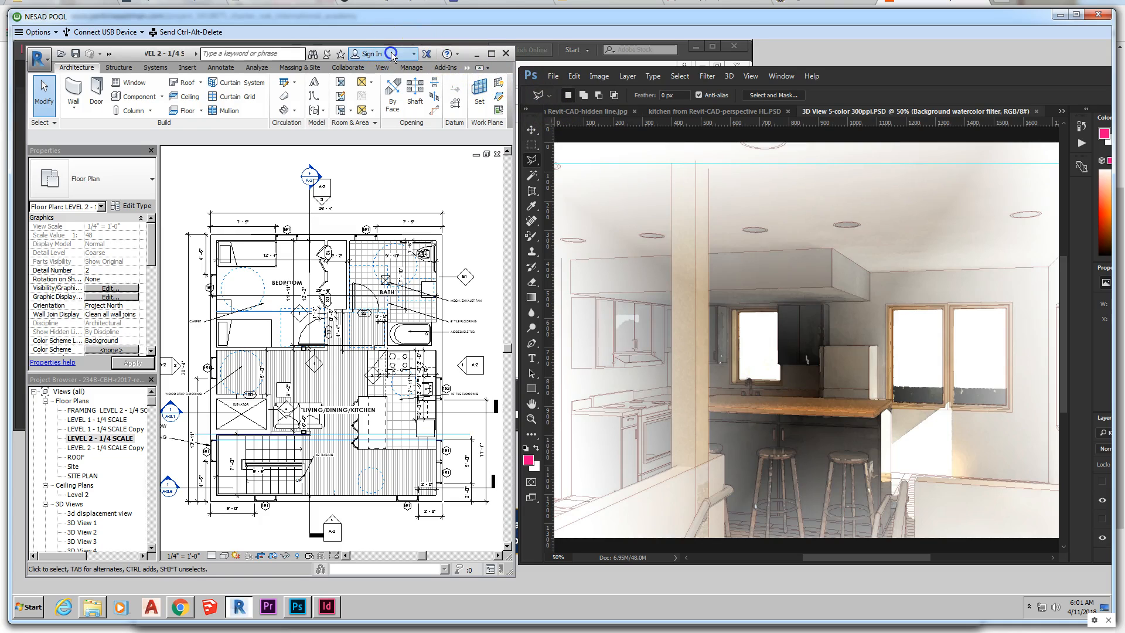
left_click(492, 55)
left_click(492, 55)
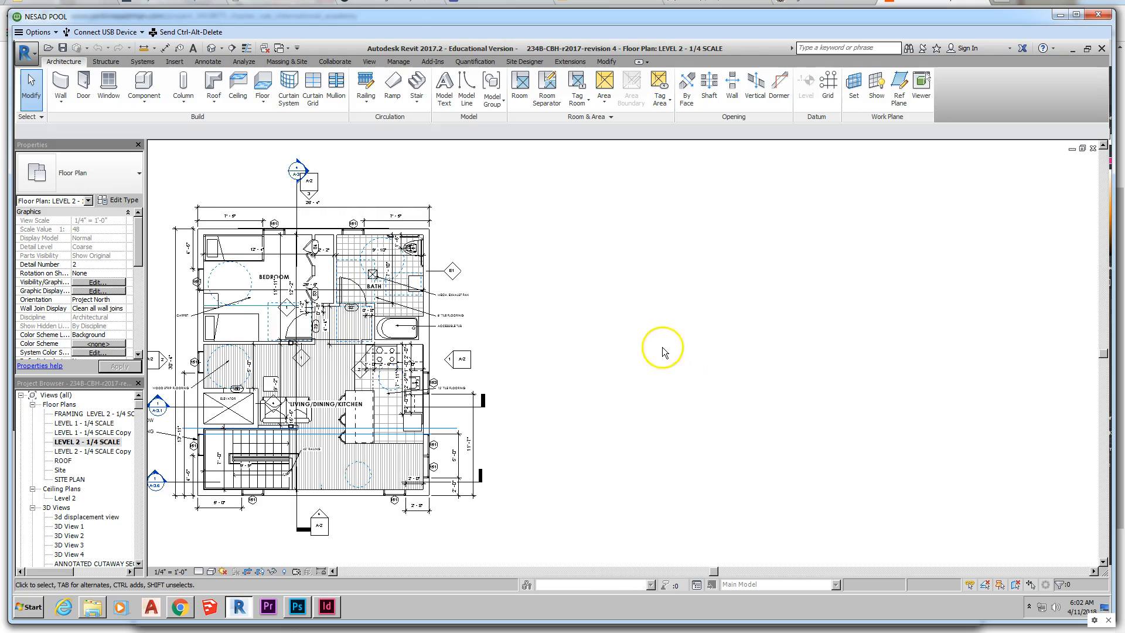
Create a perspective camera view on the LEVEL 2 plan, with the eye at the living area's upper end and the target beyond the kitchen's exterior wall.
scroll(203, 461, "up", 2)
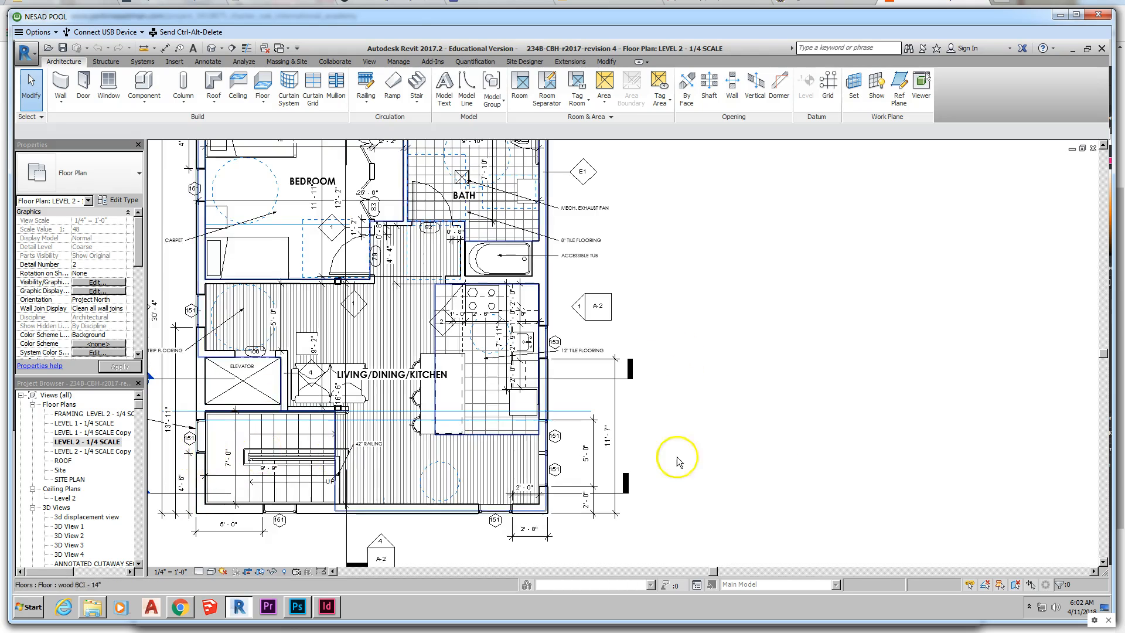
scroll(776, 463, "down", 1)
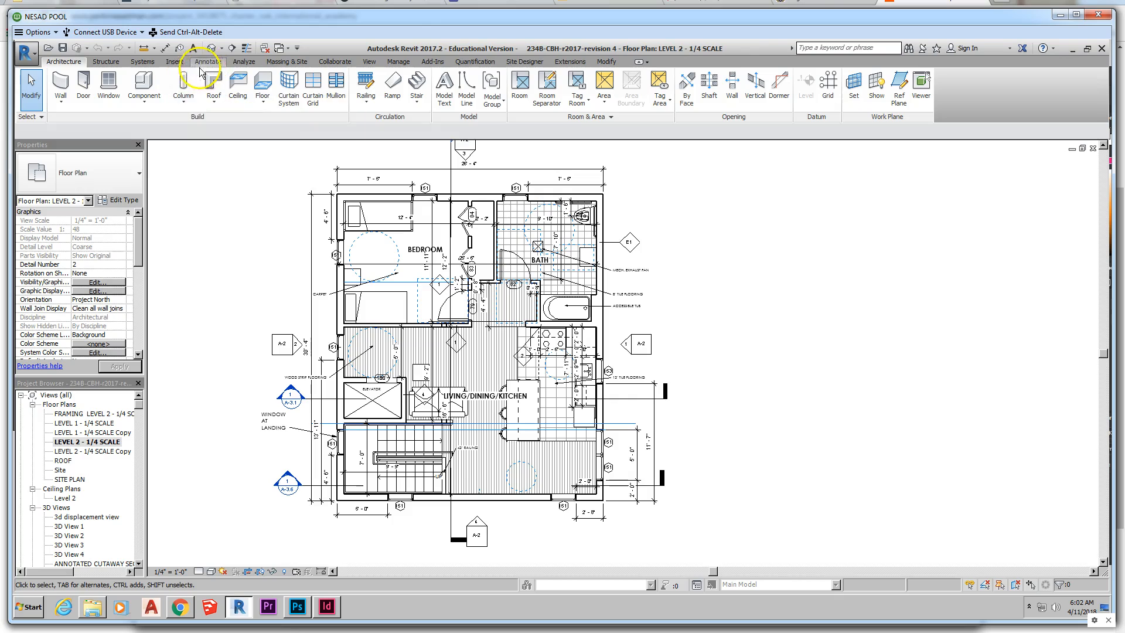
left_click(371, 62)
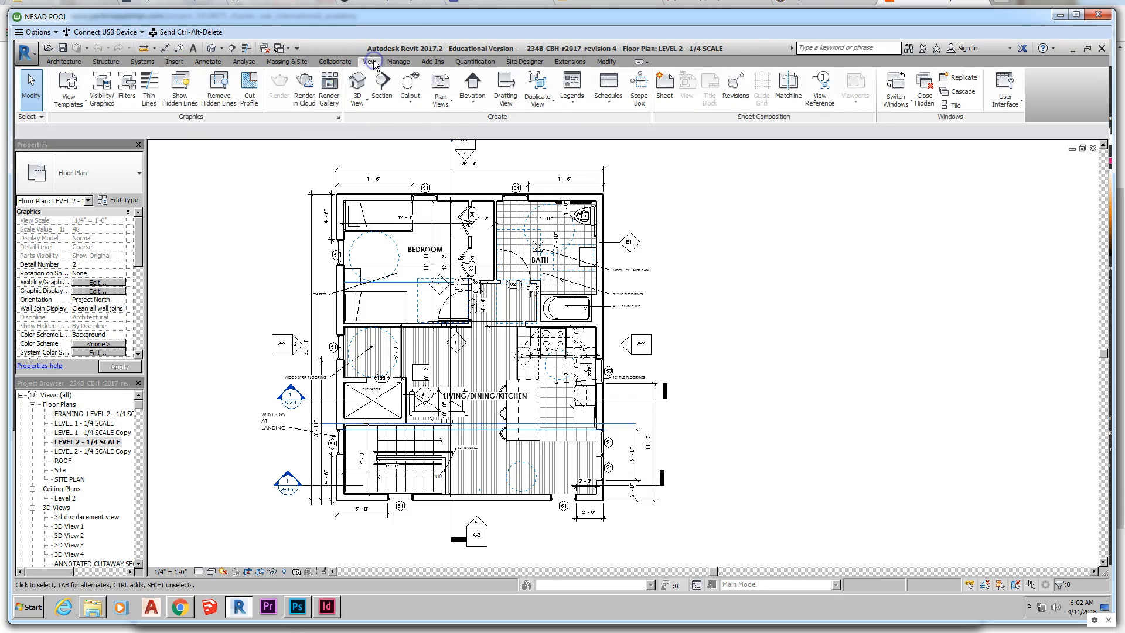
left_click(358, 98)
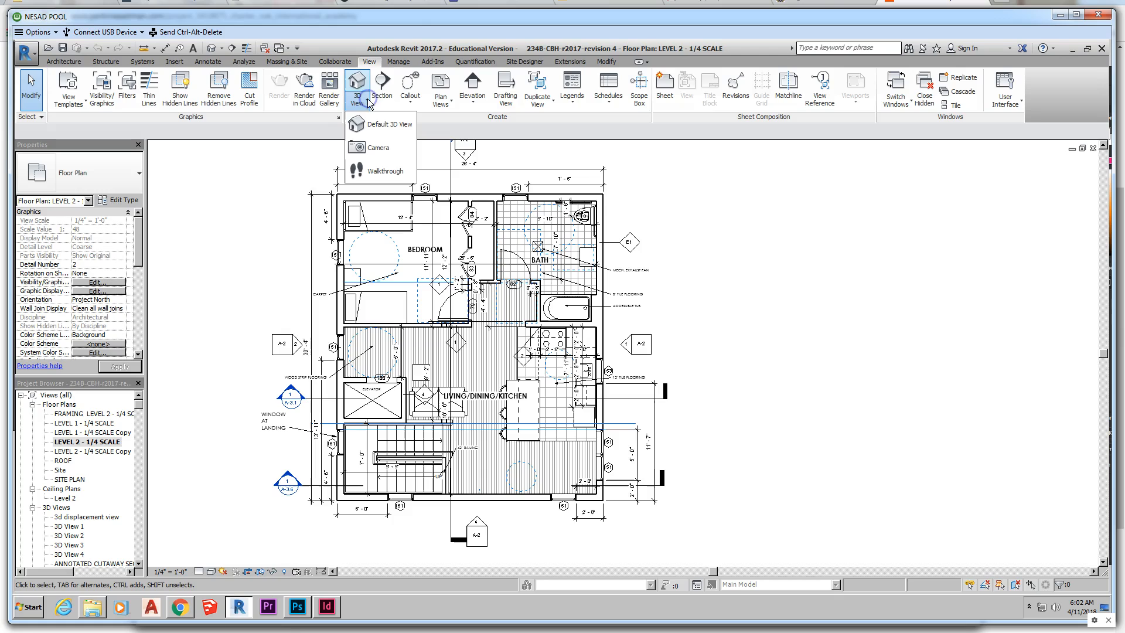
left_click(381, 149)
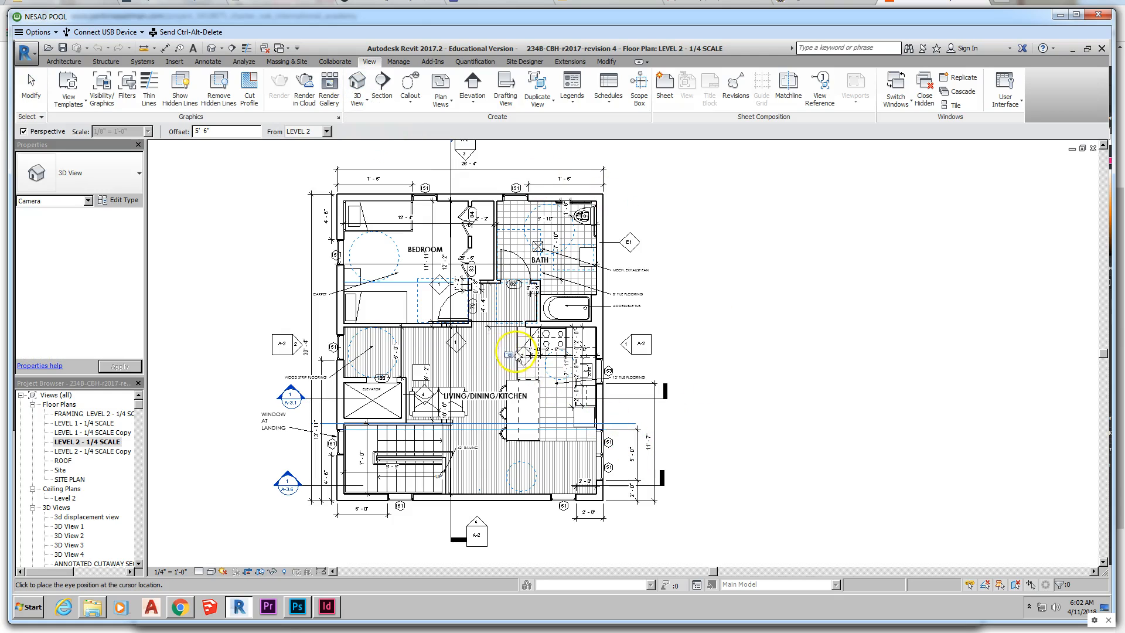
left_click(448, 346)
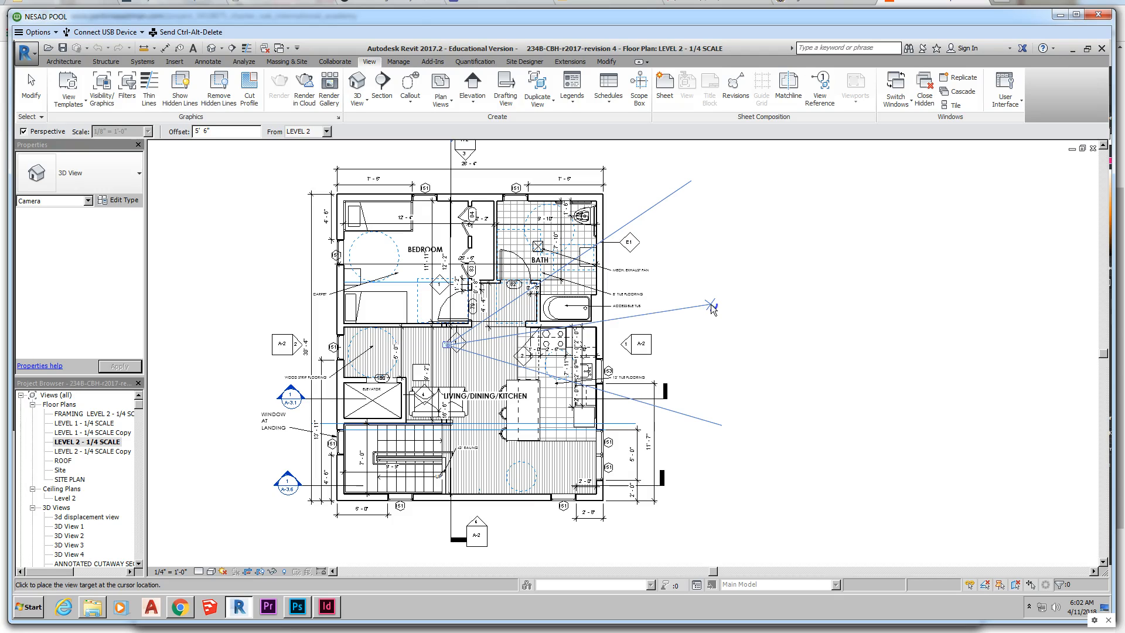
left_click(710, 306)
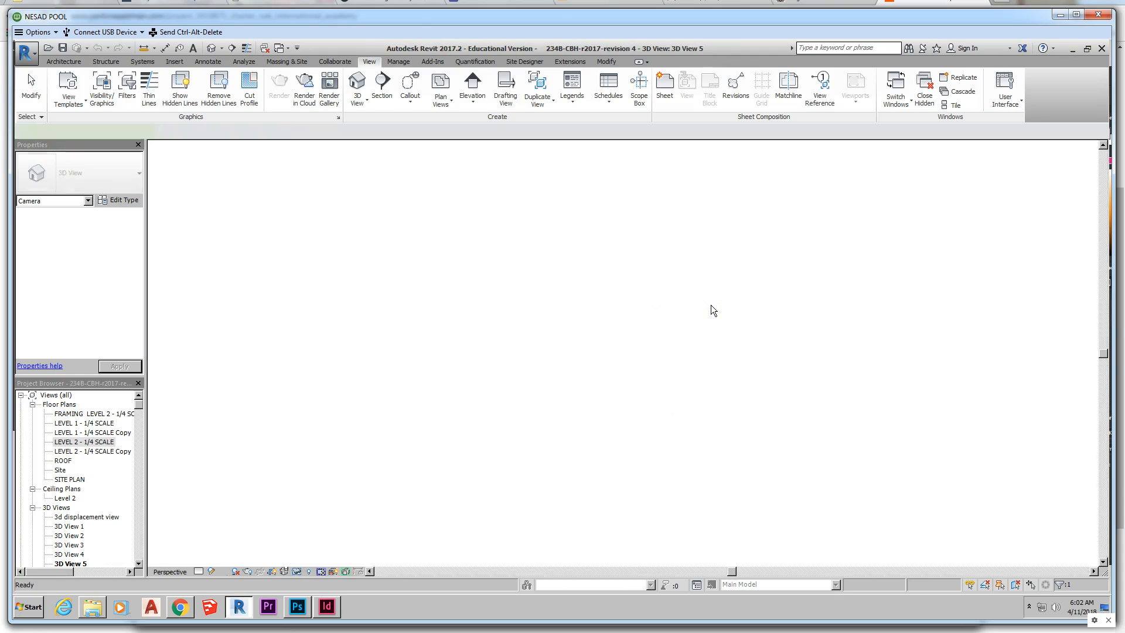
Enlarge the camera view's crop region to the right, downward and upward to take in the floor, ceiling and both right-hand windows.
left_click(300, 352)
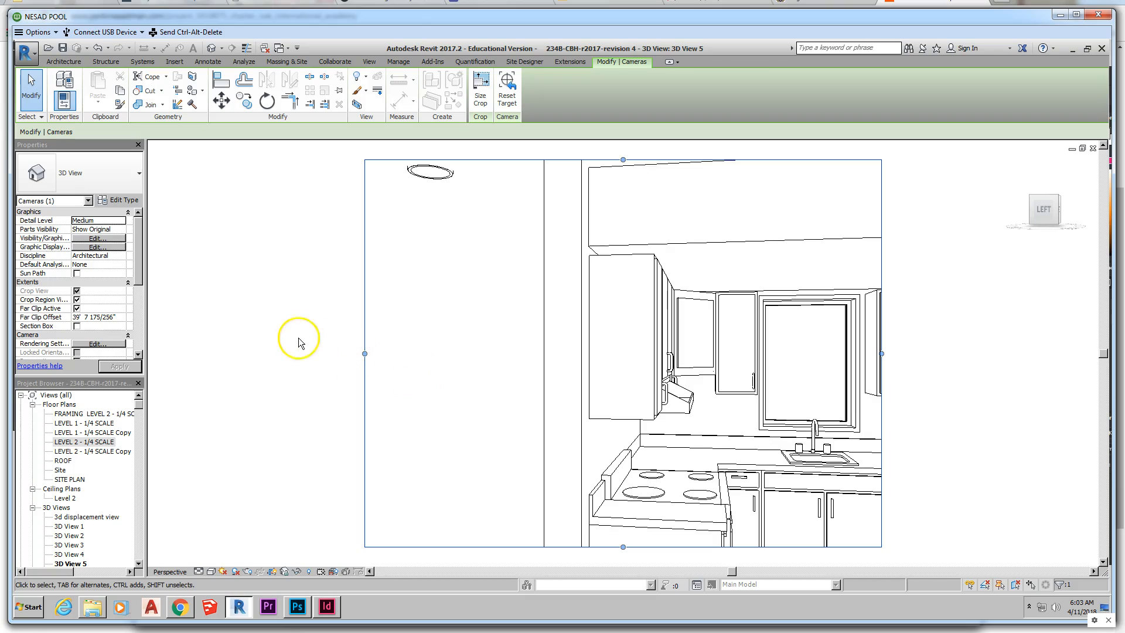
scroll(268, 336, "down", 1)
scroll(399, 316, "down", 1)
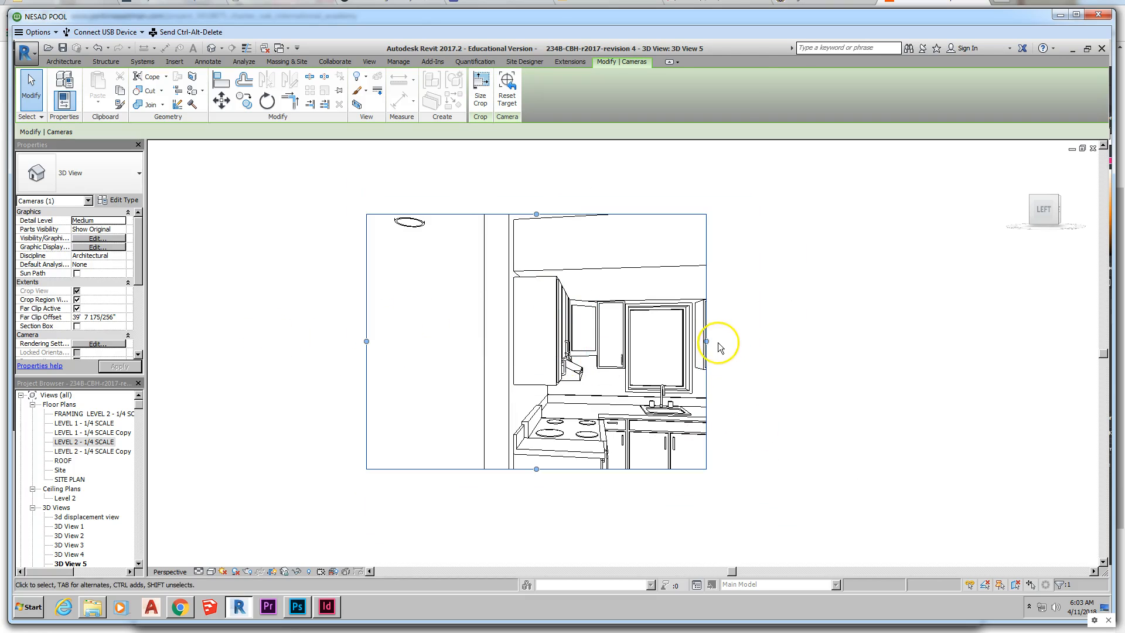
left_click_drag(708, 341, 897, 342)
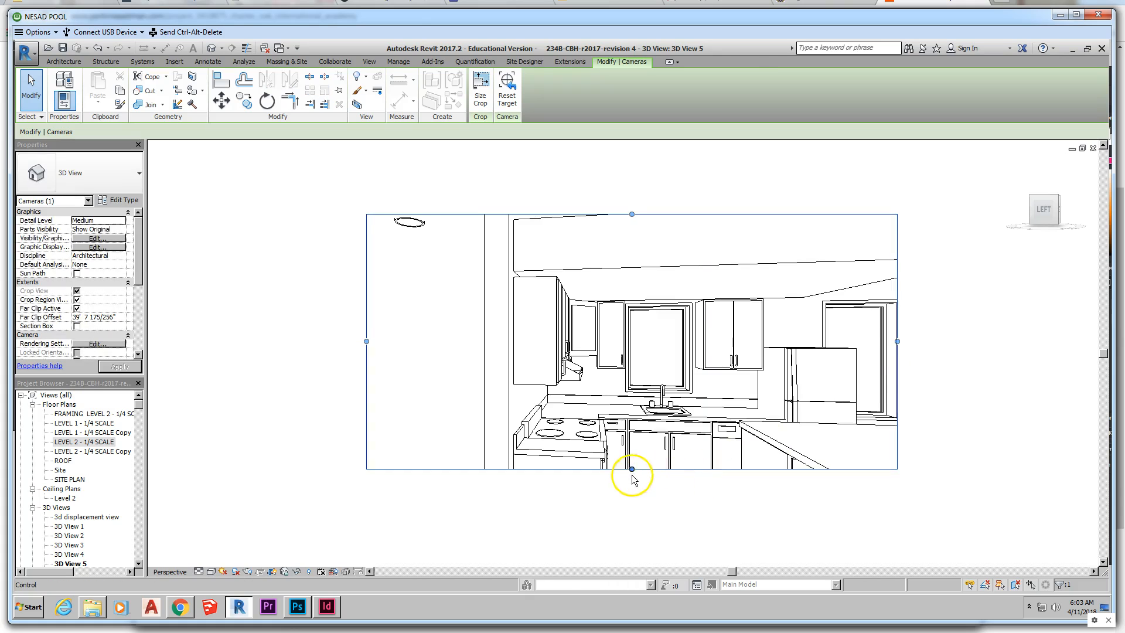
left_click_drag(632, 468, 656, 547)
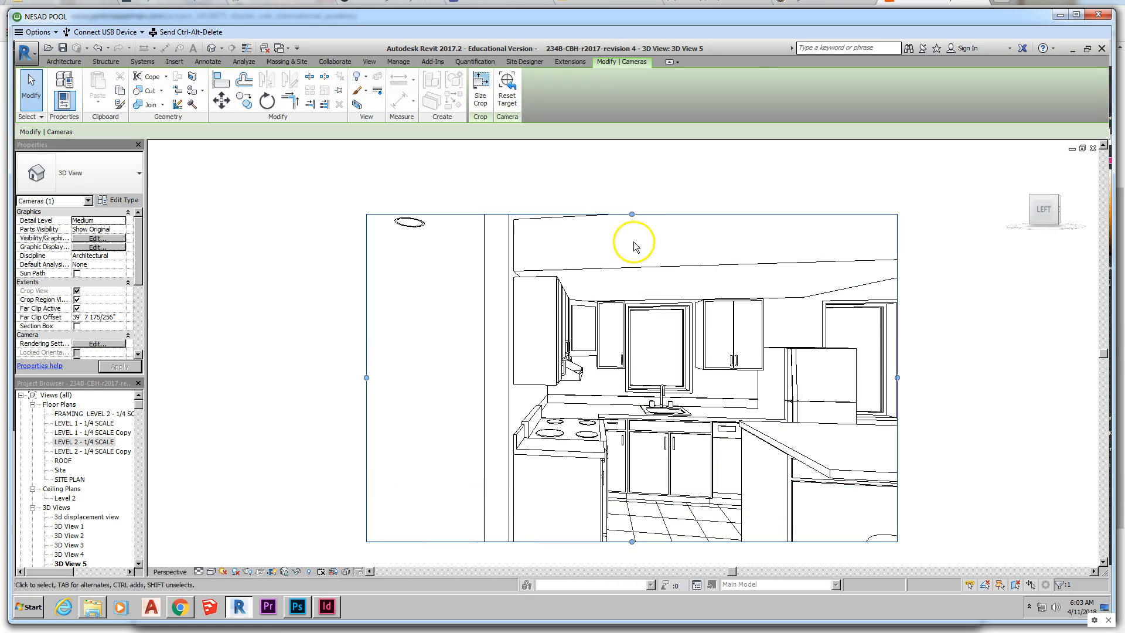
left_click_drag(634, 216, 639, 172)
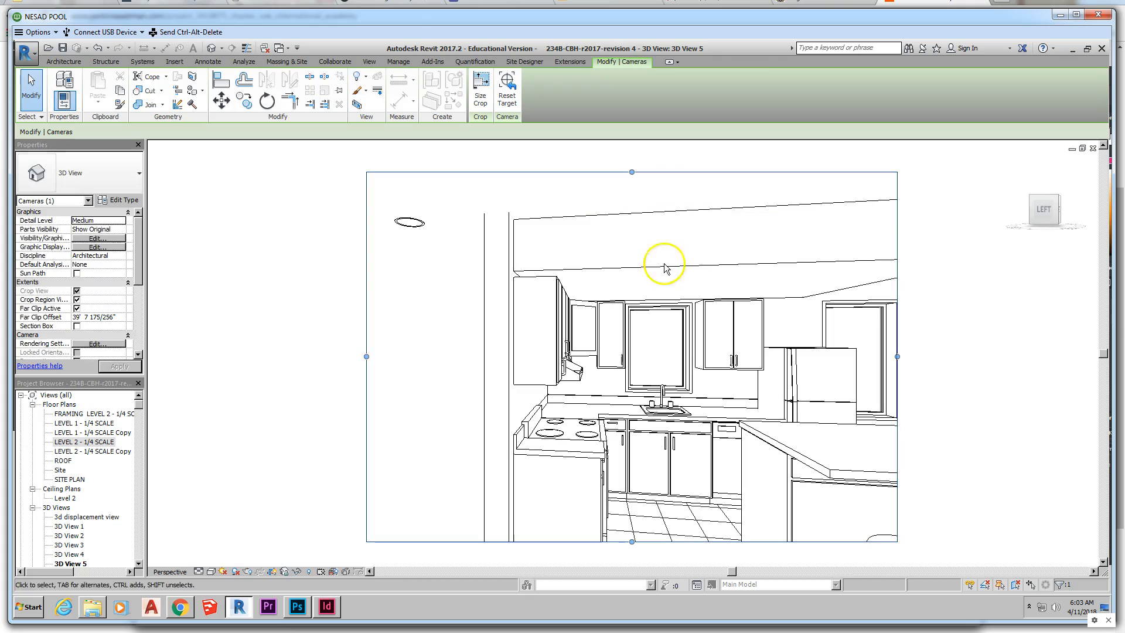
left_click_drag(897, 356, 1025, 367)
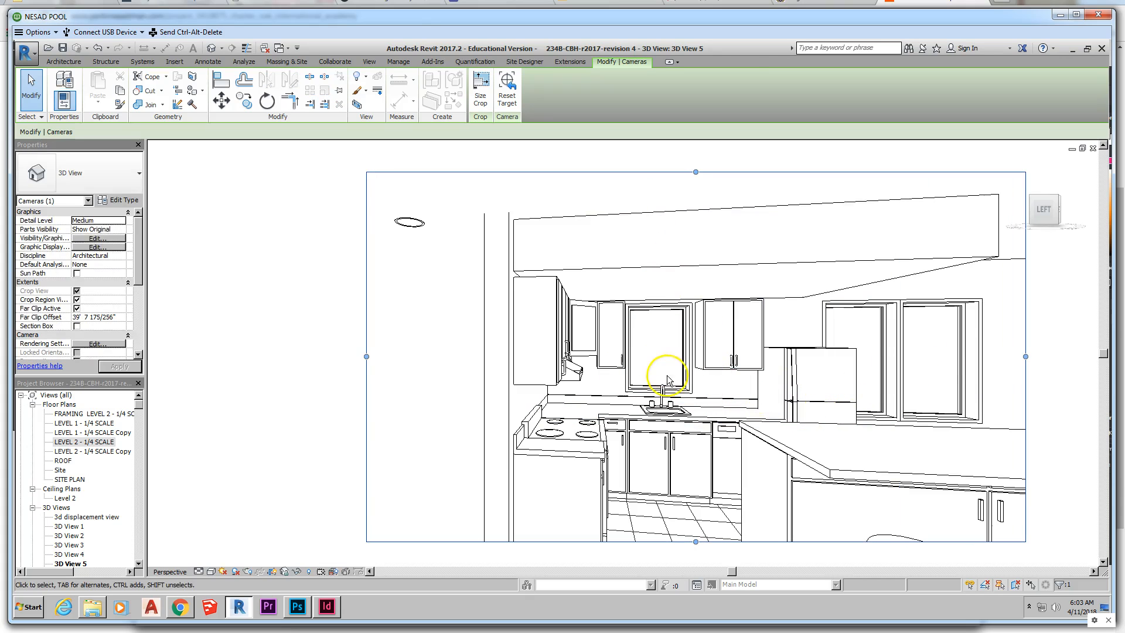
Spin the camera view toward the range and peninsula, then narrow the crop region's right side and extend its lower edge.
left_click(750, 410)
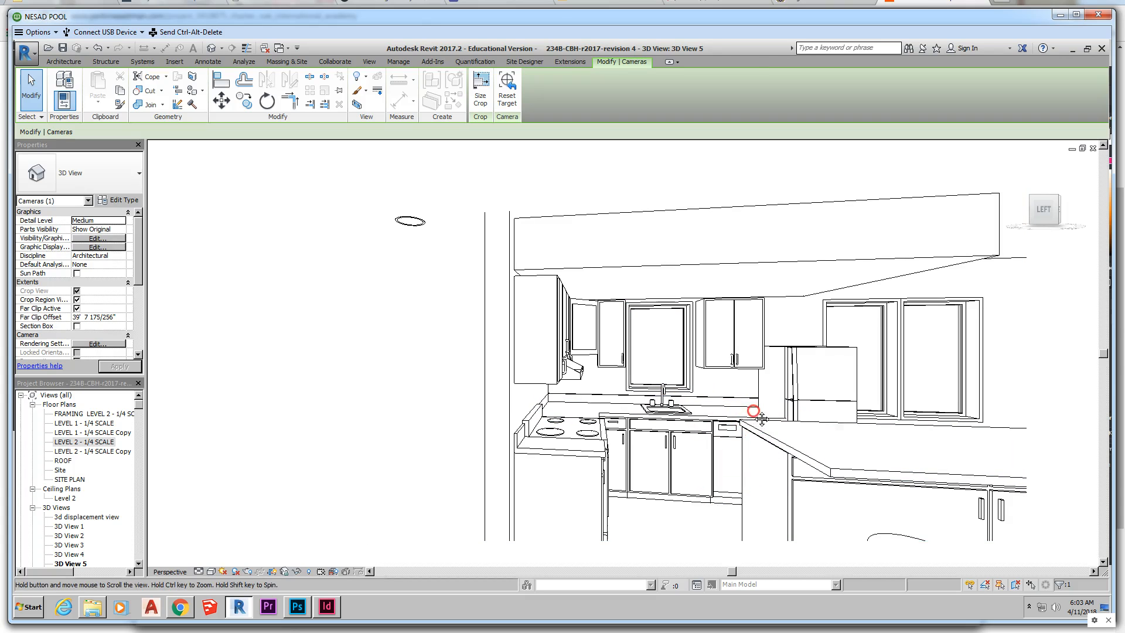
middle_click_drag(753, 404, 756, 417, "shift")
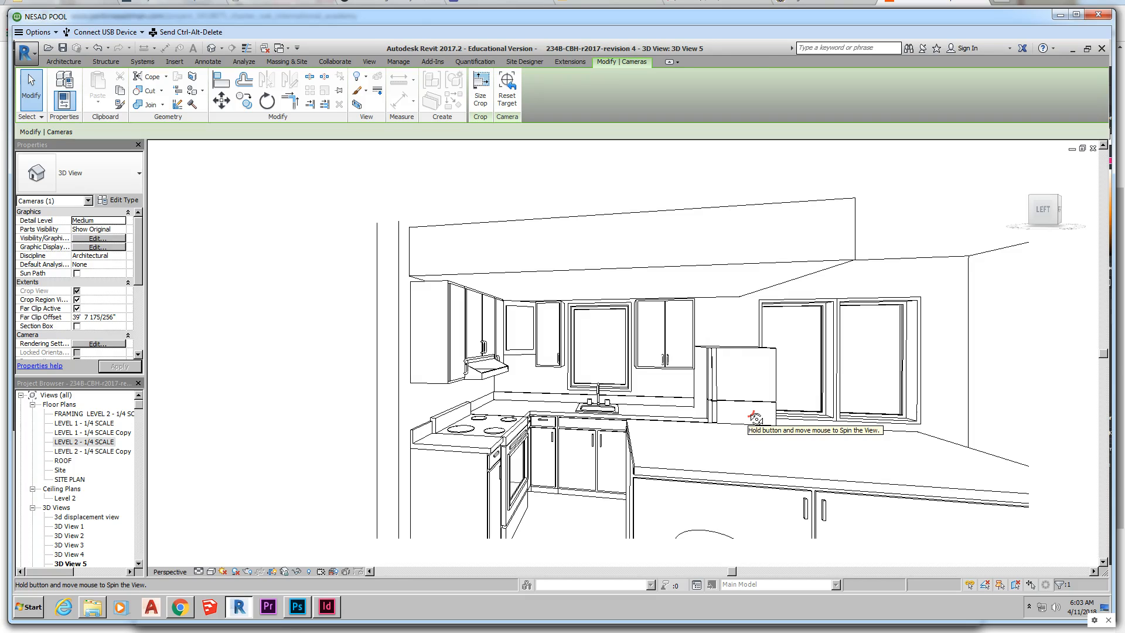
middle_click_drag(755, 417, 757, 418, "shift")
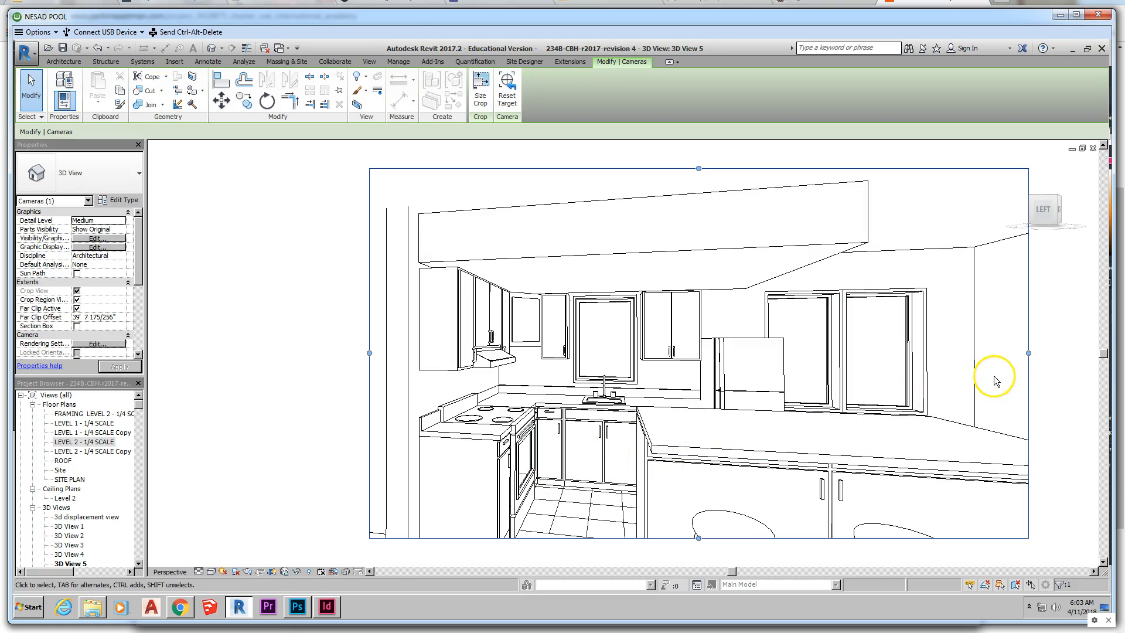
left_click_drag(1028, 353, 885, 352)
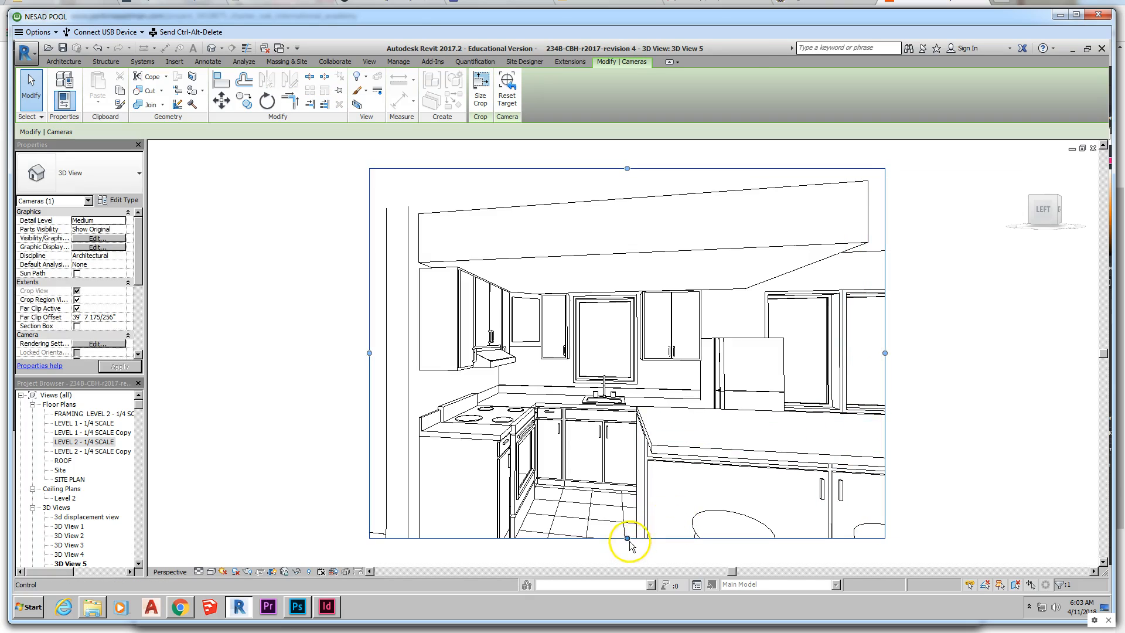
left_click_drag(627, 538, 626, 561)
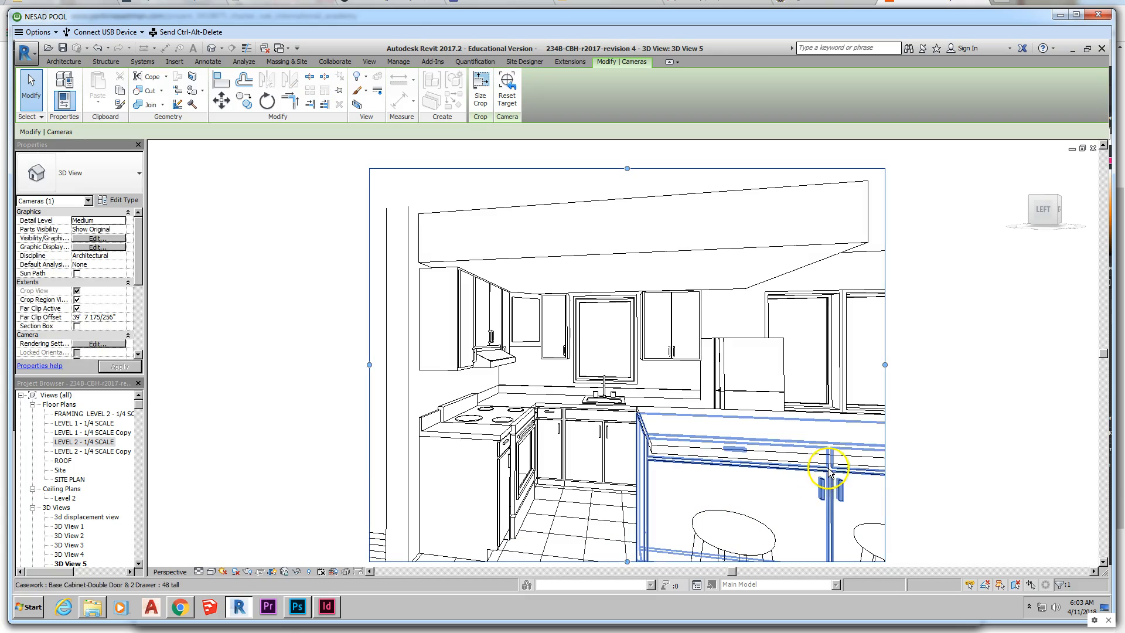
left_click(928, 434)
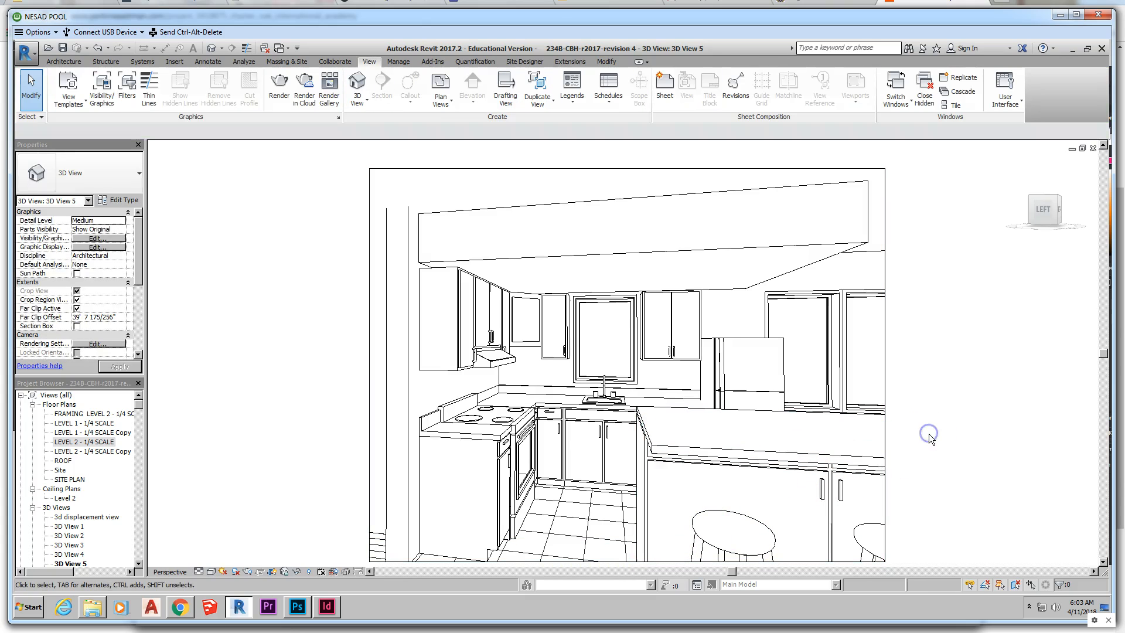
Return to the LEVEL 2 plan and place a second perspective camera on the stair landing, aimed across the peninsula beyond the kitchen wall.
key("ctrl+Tab")
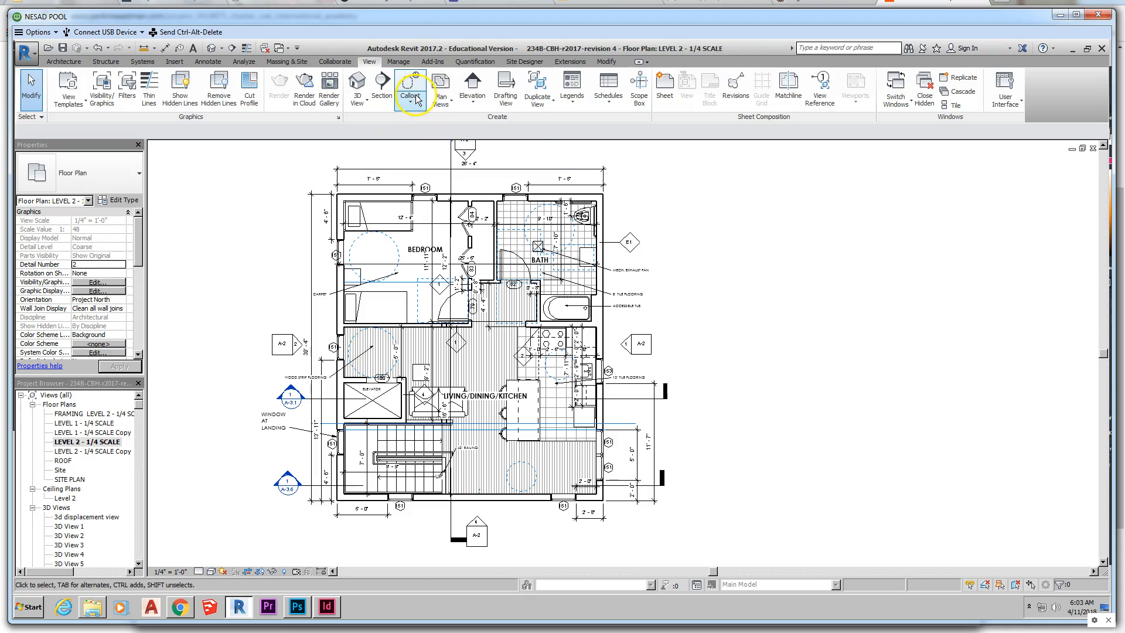
left_click(369, 100)
left_click(368, 144)
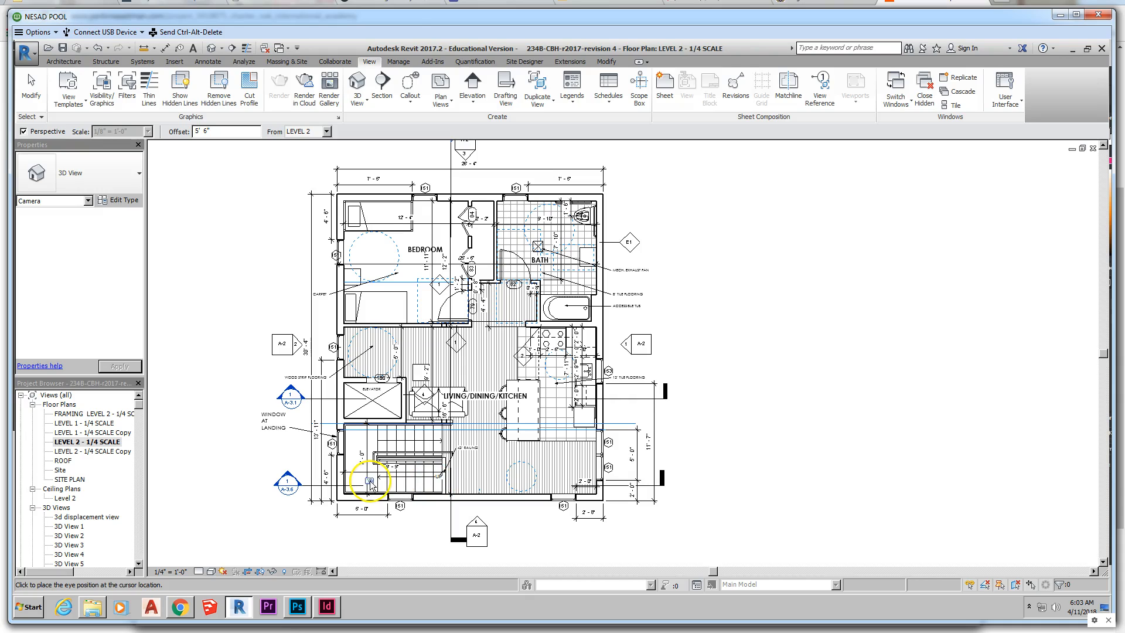
left_click(372, 482)
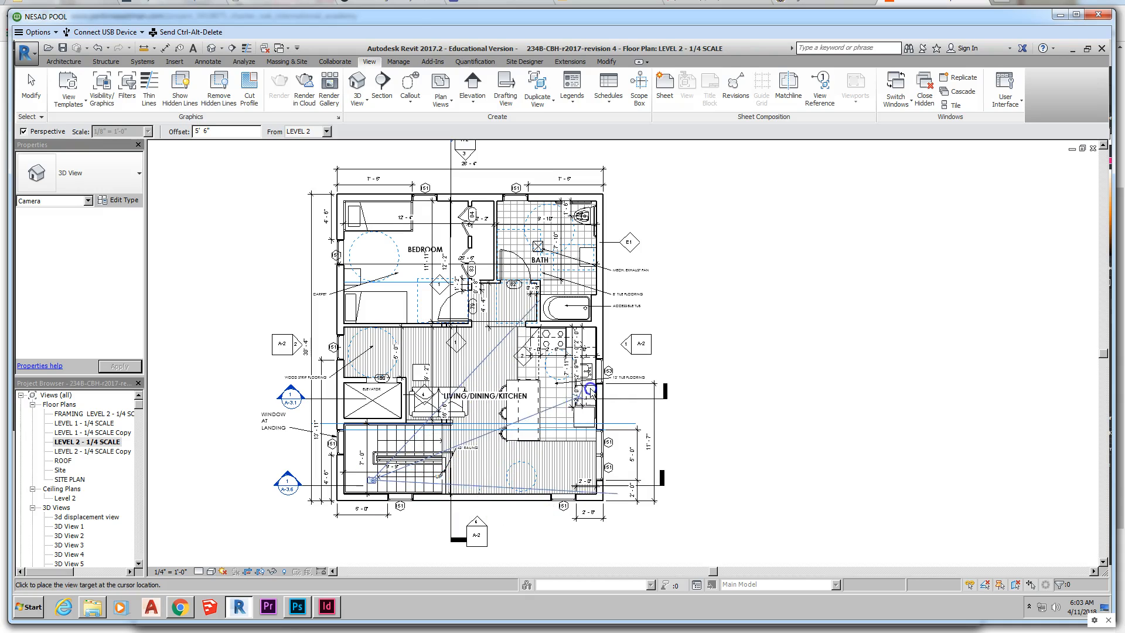
left_click(651, 376)
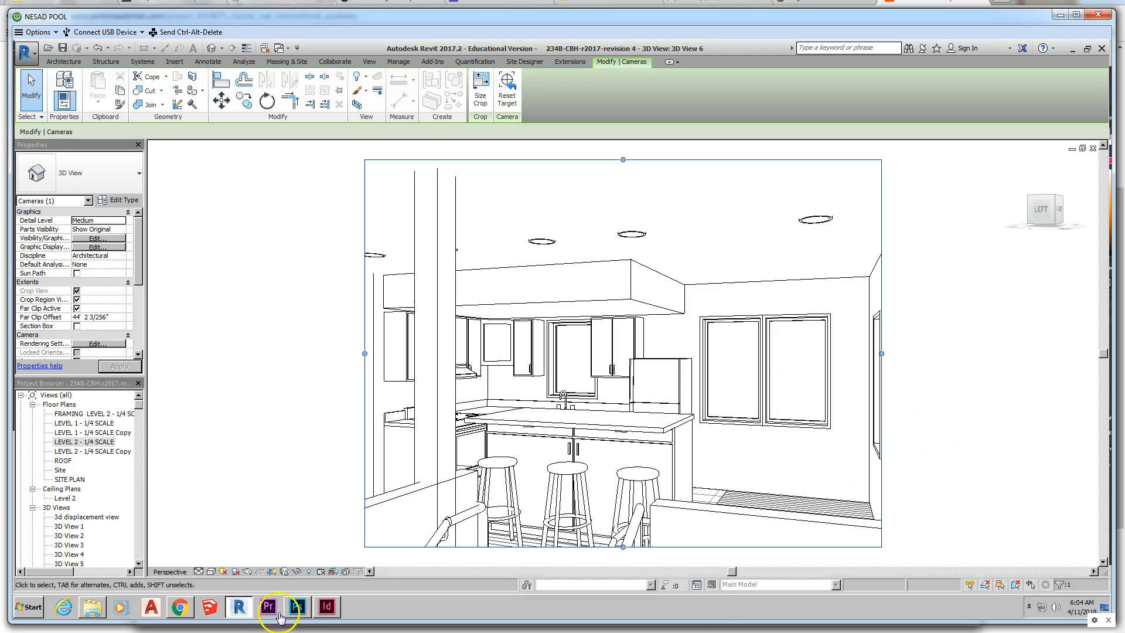
Check the kitchen perspective in Photoshop, then return to Revit and extend the new view's crop region slightly to the left.
left_click(302, 609)
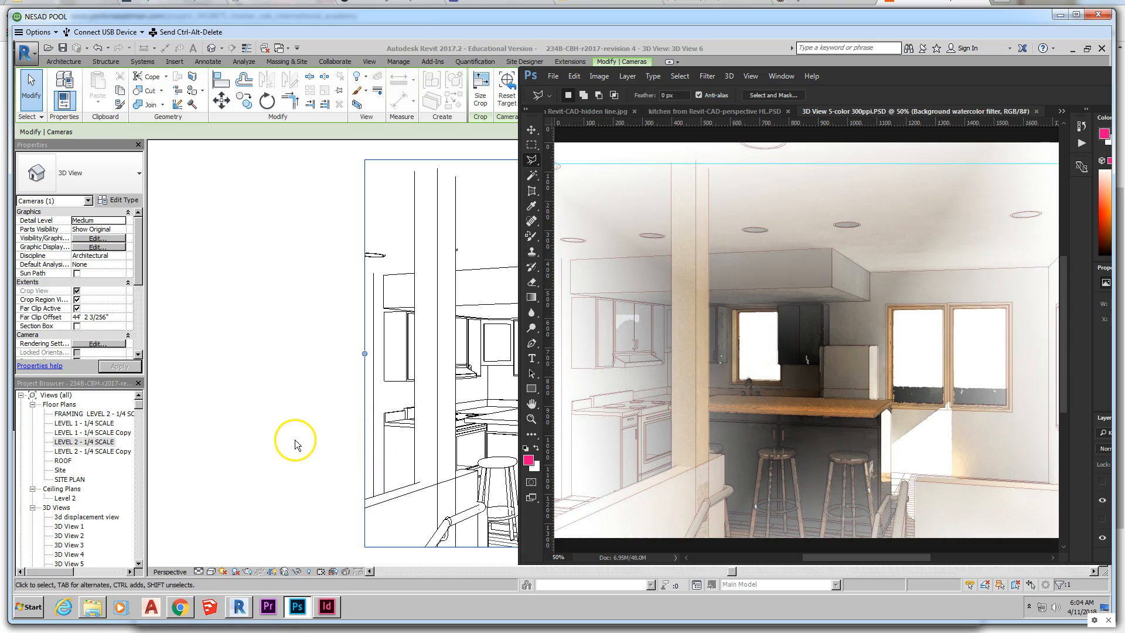
left_click(294, 439)
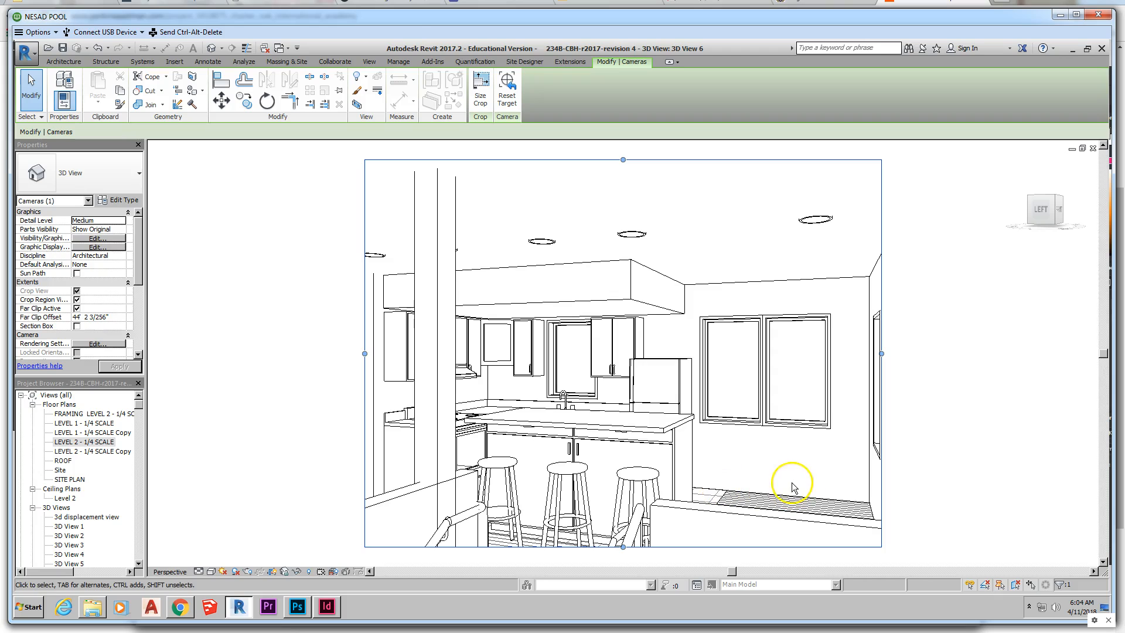
left_click_drag(365, 354, 350, 352)
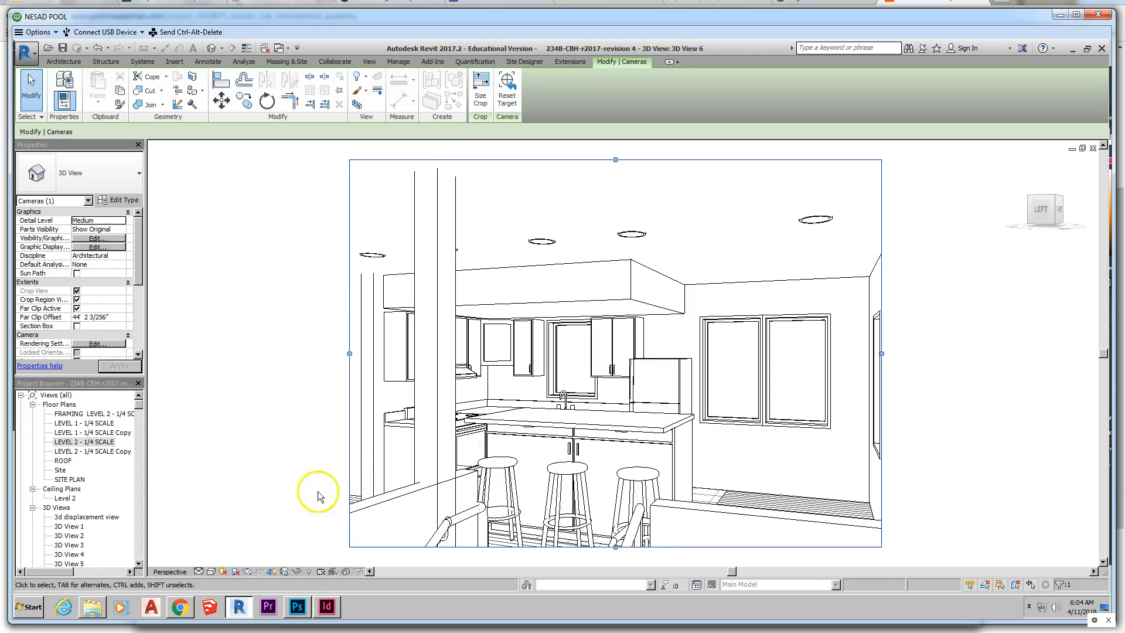
left_click(948, 463)
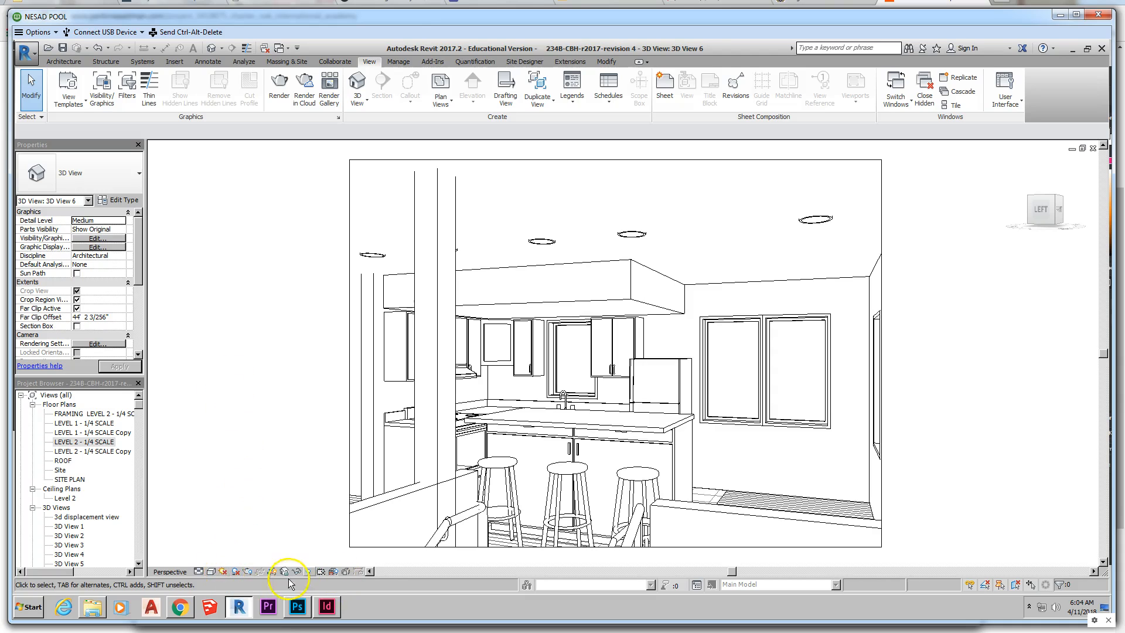
Render the kitchen view at Draft quality with the Interior: Sun and Artificial lighting scheme.
left_click(249, 572)
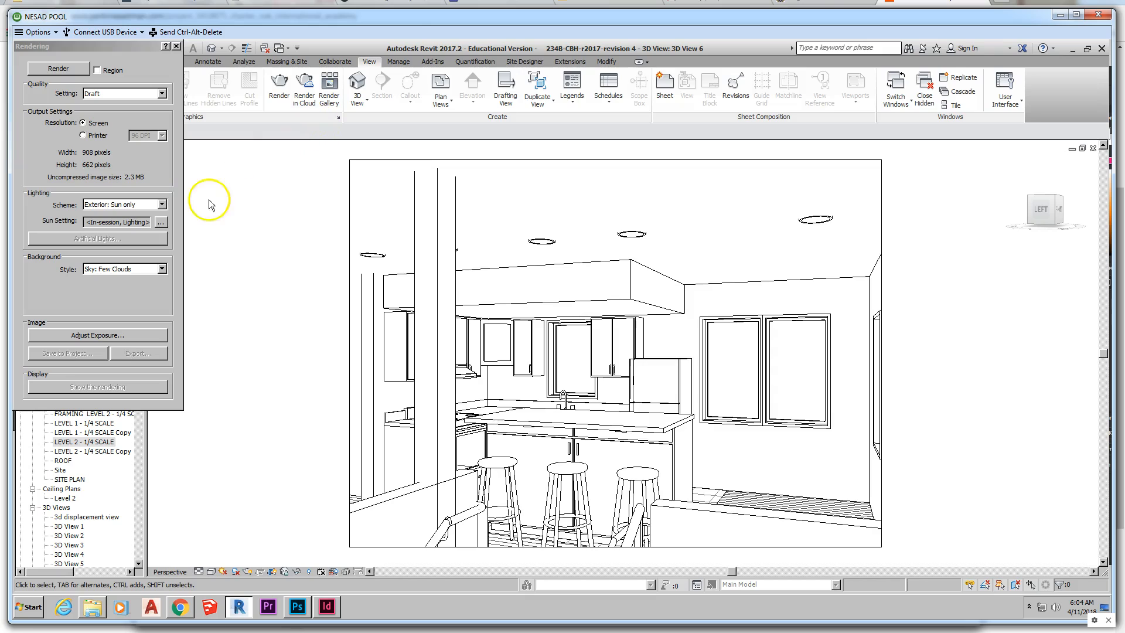
left_click(151, 203)
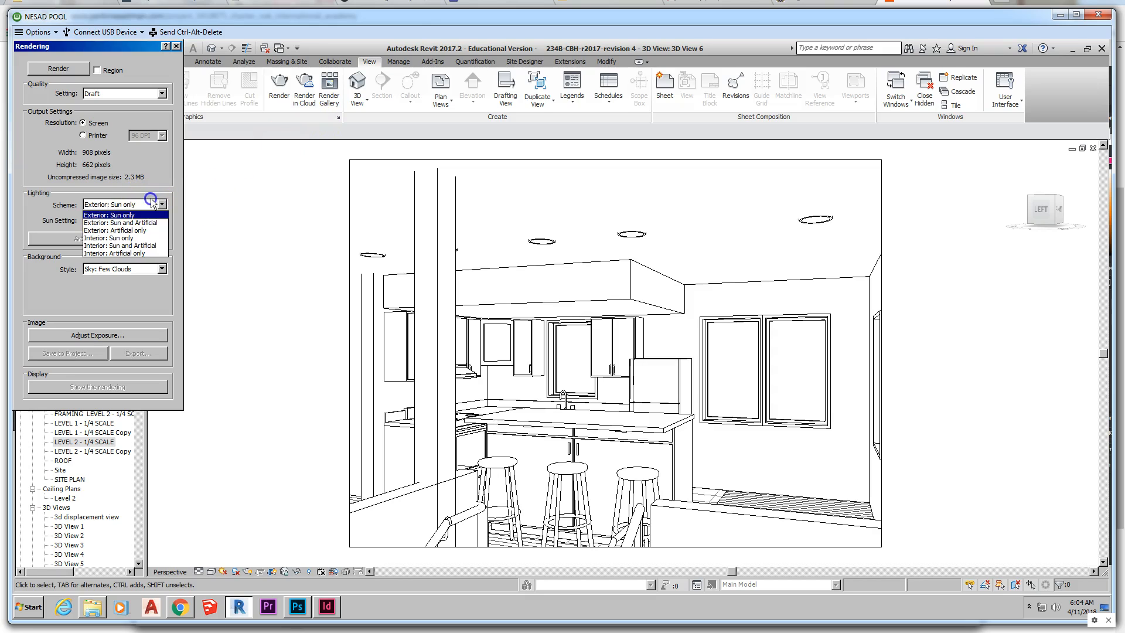
left_click(147, 246)
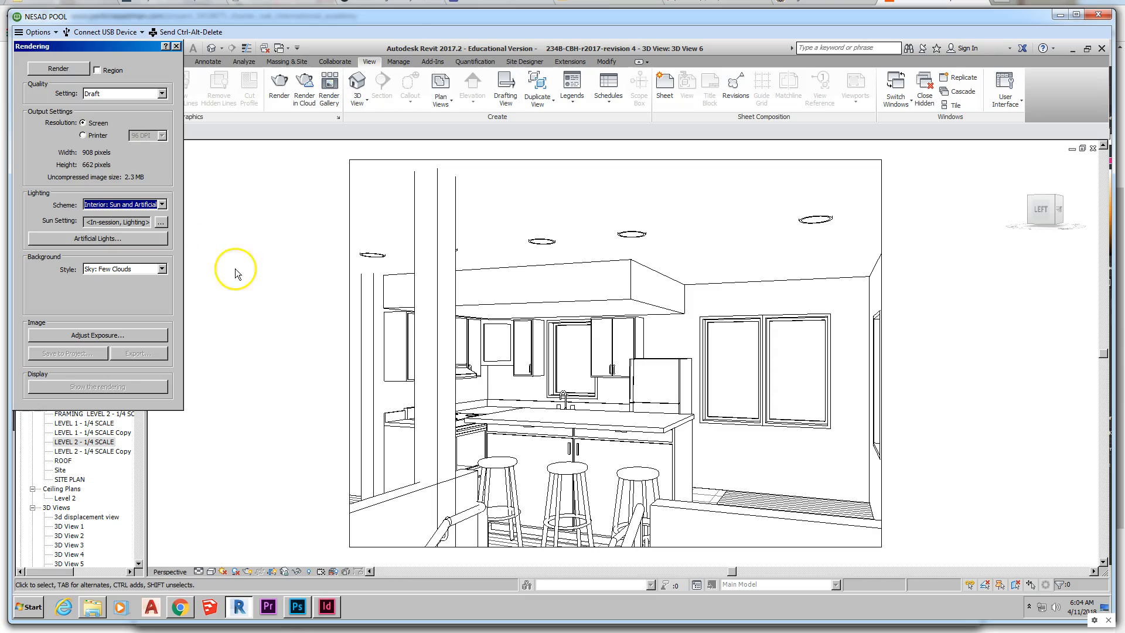
left_click(58, 69)
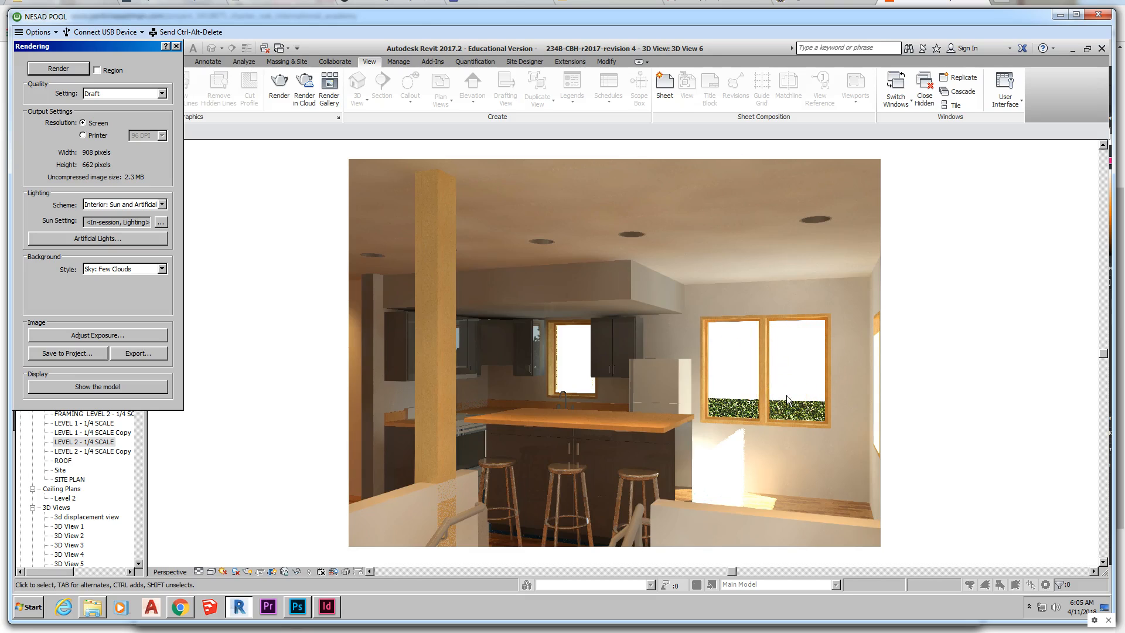
Raise the render quality to Medium and render the kitchen view again.
left_click(140, 94)
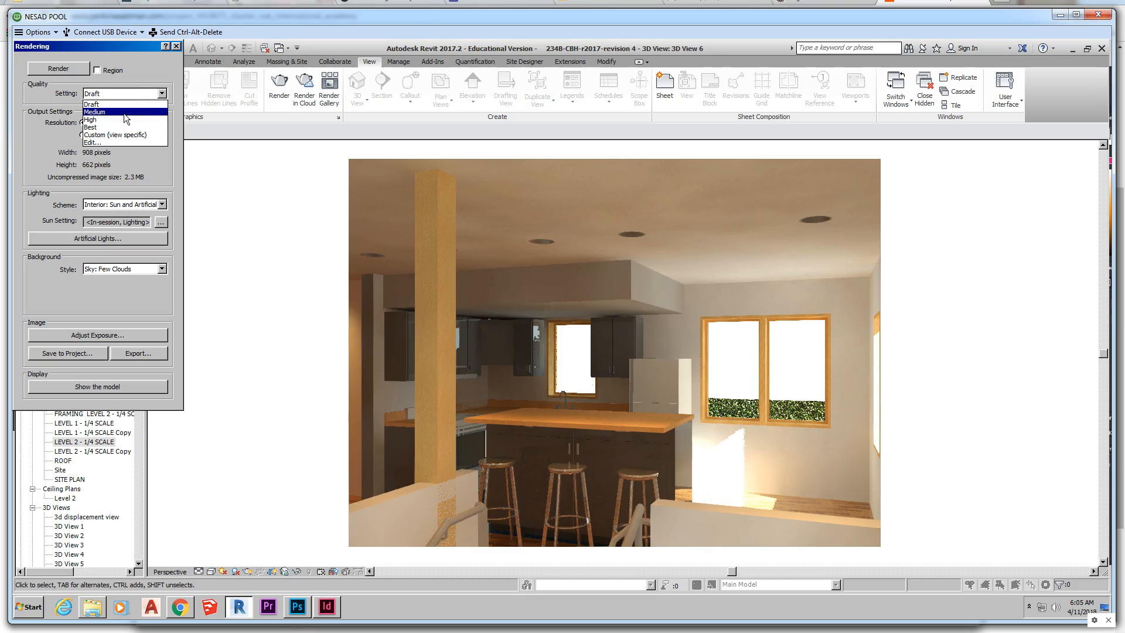
left_click(124, 112)
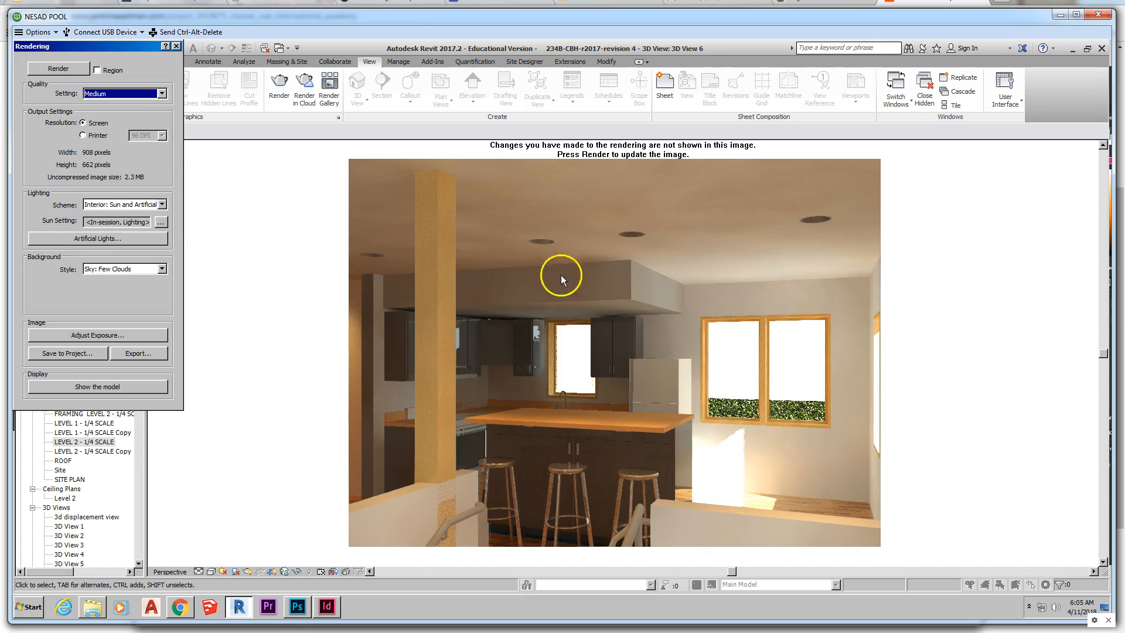
left_click(59, 69)
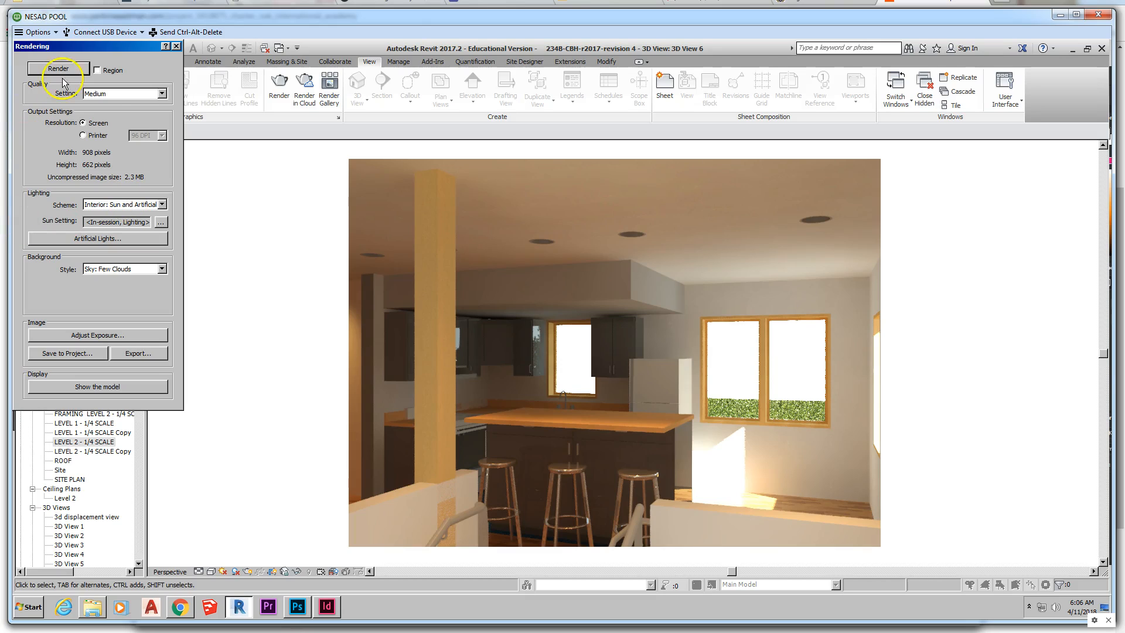
Set the output resolution to Printer at 300 DPI and render the kitchen view at that resolution.
left_click(101, 137)
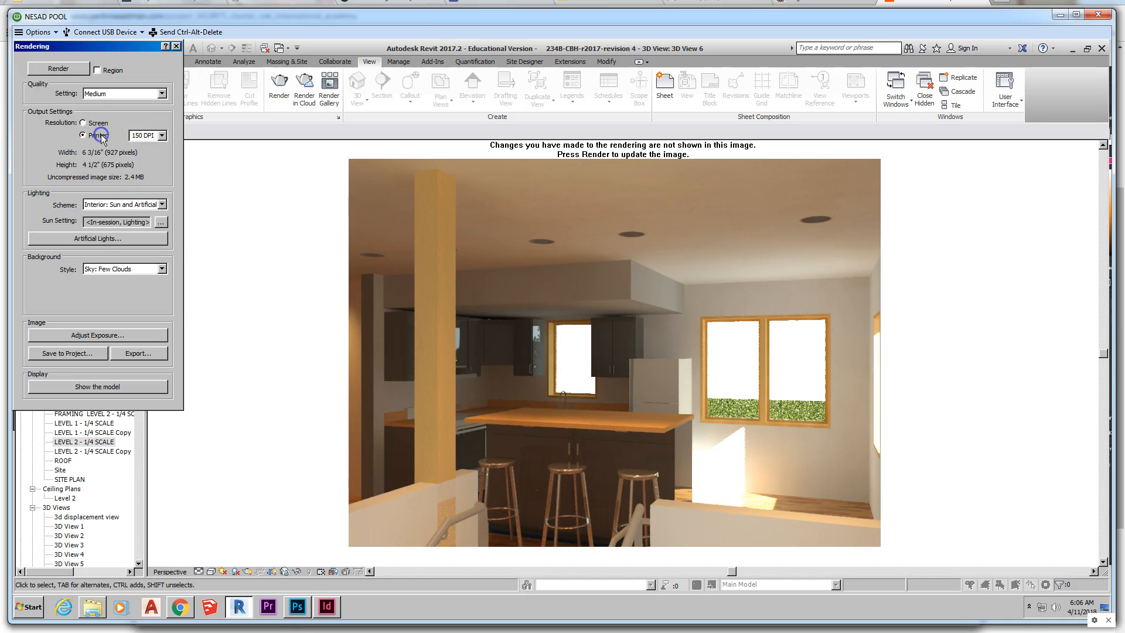
left_click(162, 136)
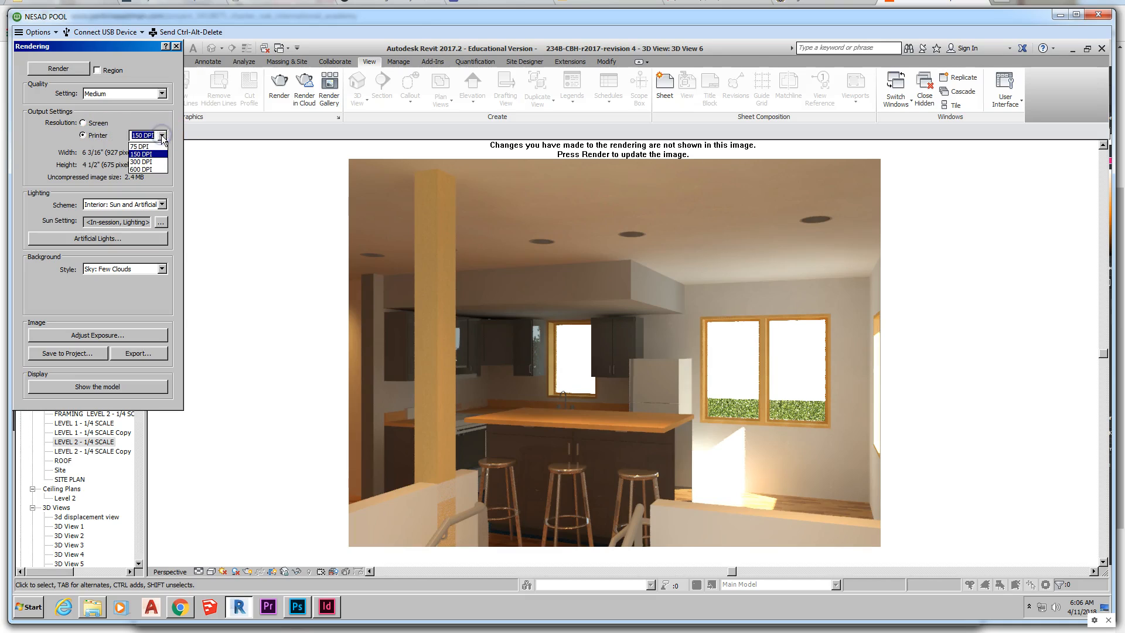
left_click(142, 161)
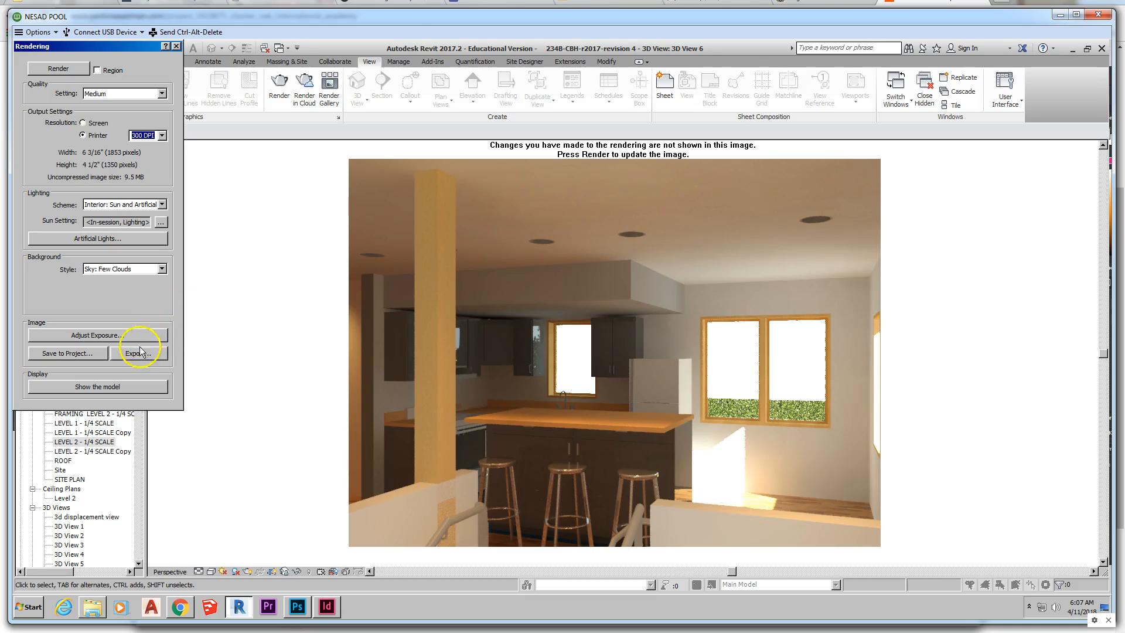
left_click(65, 69)
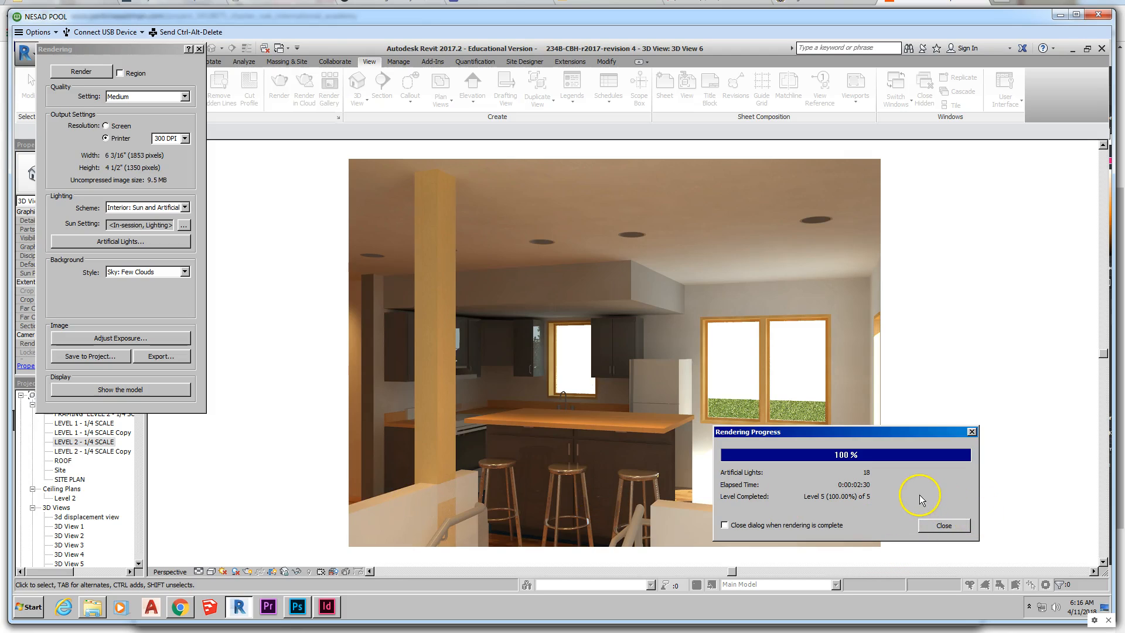
left_click(971, 432)
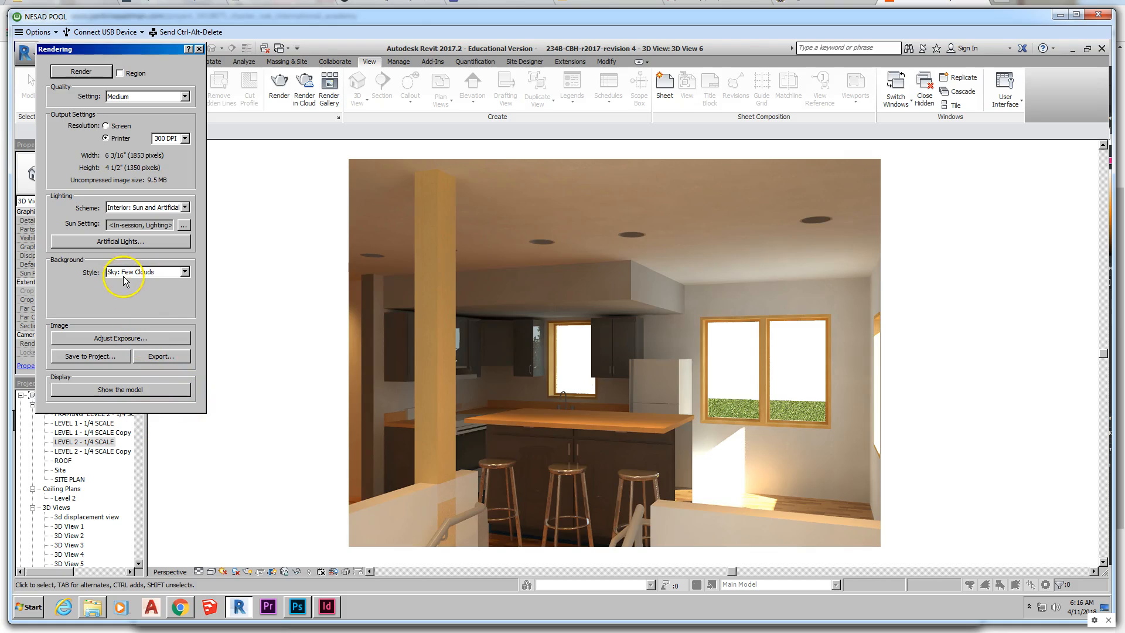
Export the finished rendering as a JPEG named "kitchen toward south- color base" in the Documents folder.
left_click(179, 357)
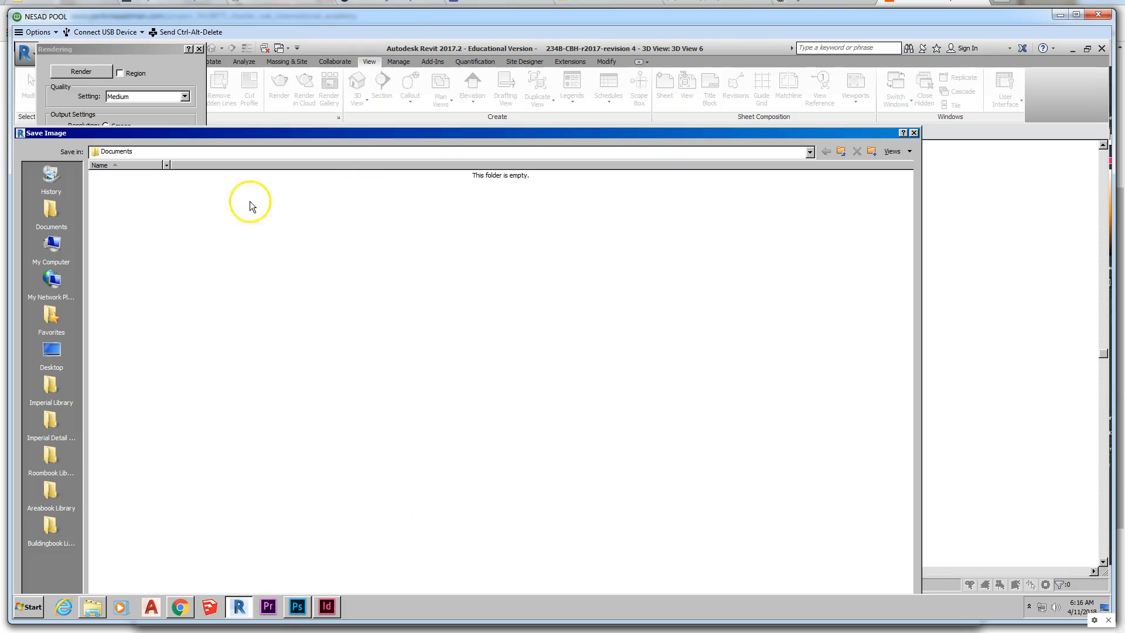
left_click_drag(240, 139, 276, 95)
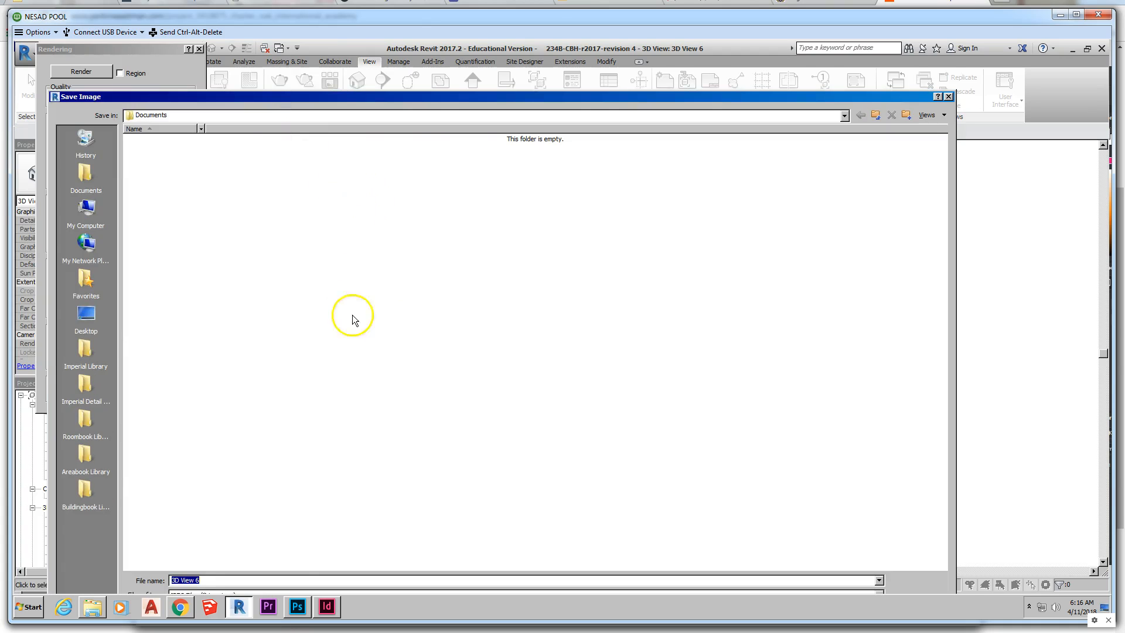
left_click_drag(332, 95, 333, 61)
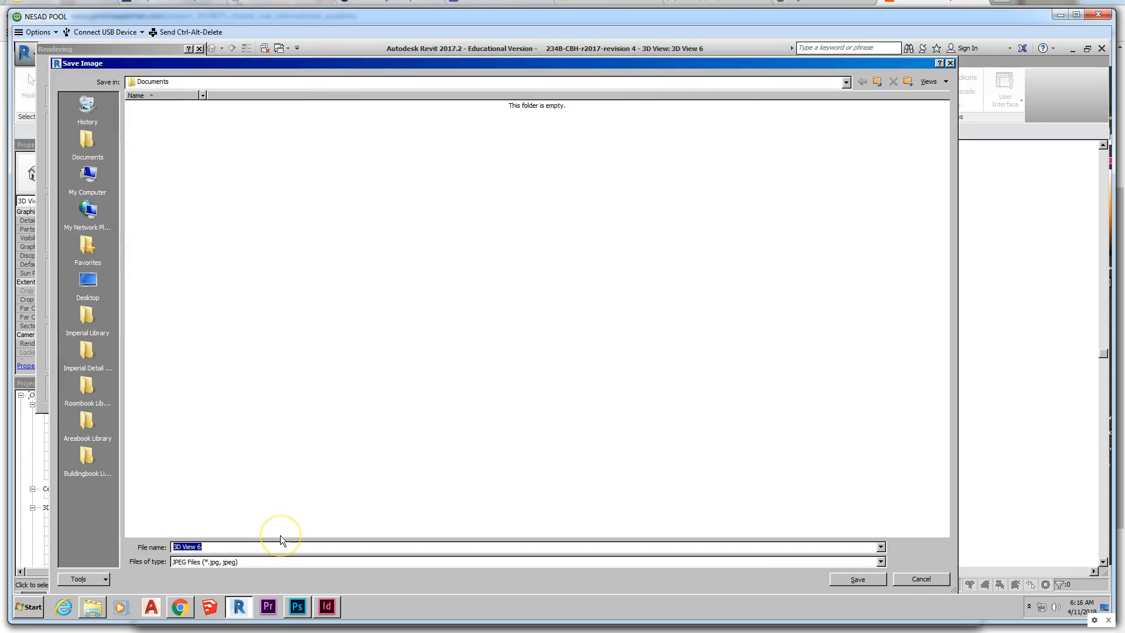
type("kitchen toward cou")
key("BackSpace")
key("BackSpace")
type("south- color base")
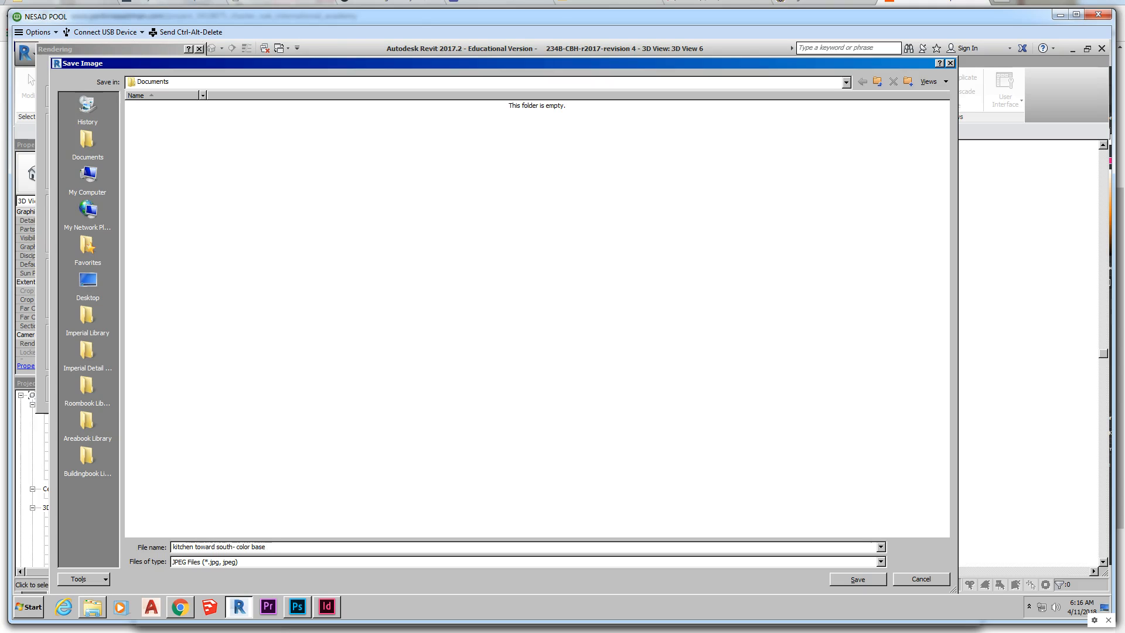
key("Return")
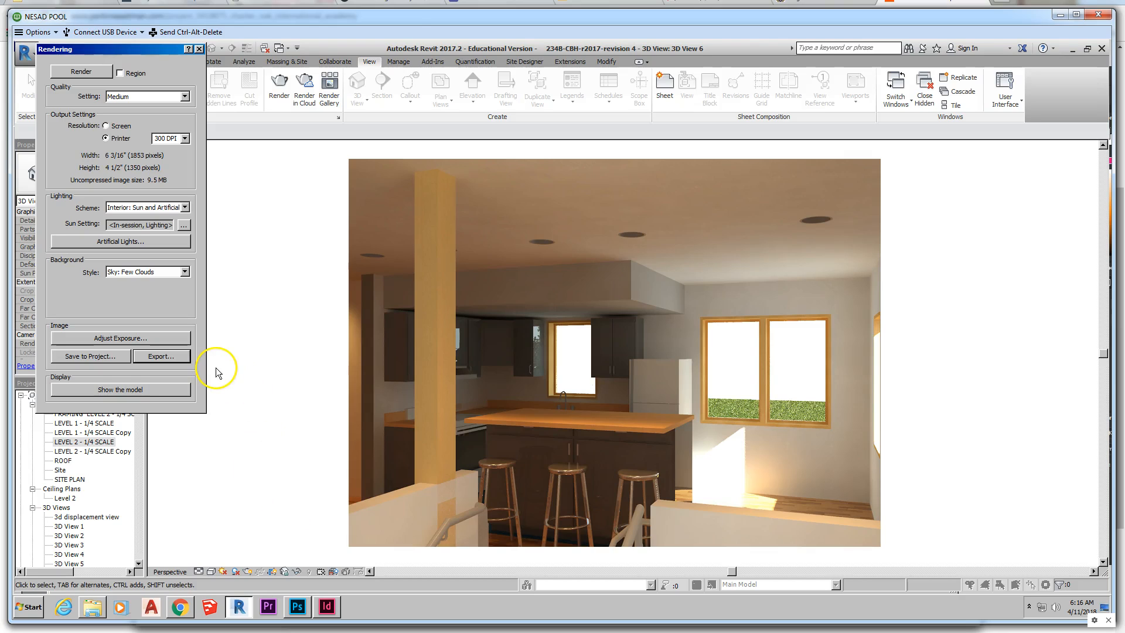
Display the line model instead of the rendering and export it as a JPEG named "ktichen hidden line", then close the rendering settings.
left_click(126, 392)
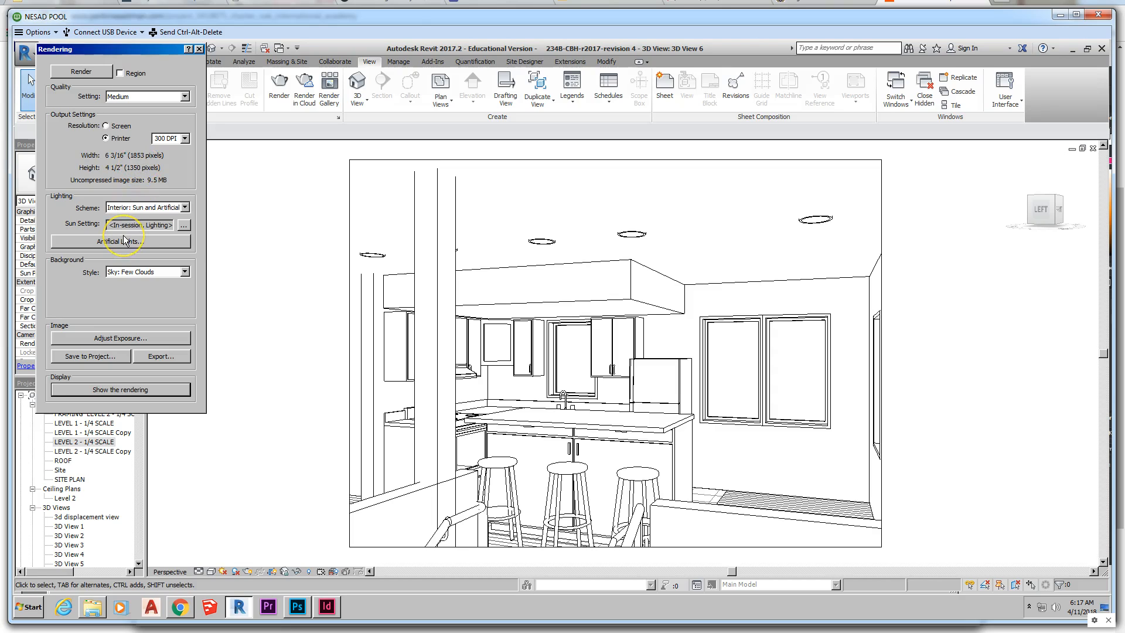
left_click(155, 358)
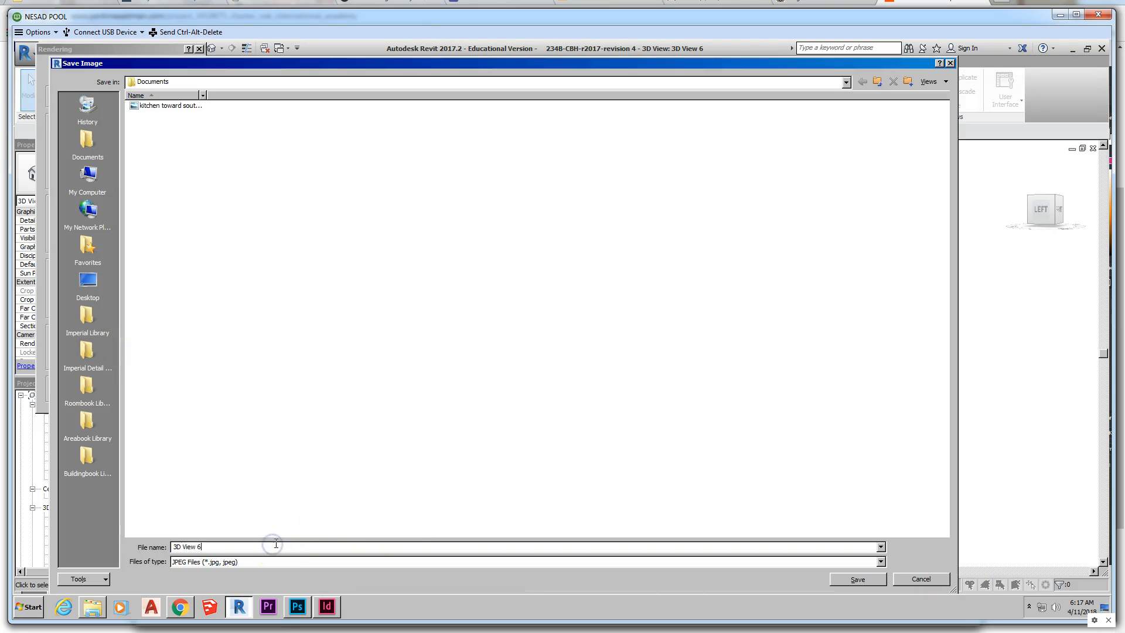
type("ktichen hidden line")
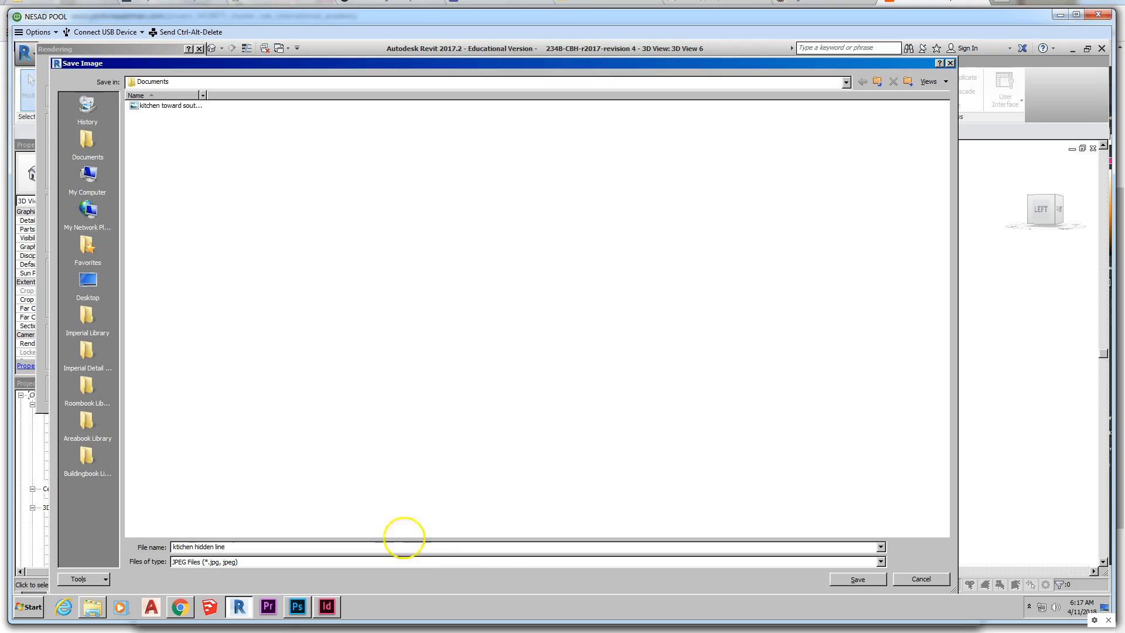
left_click(856, 579)
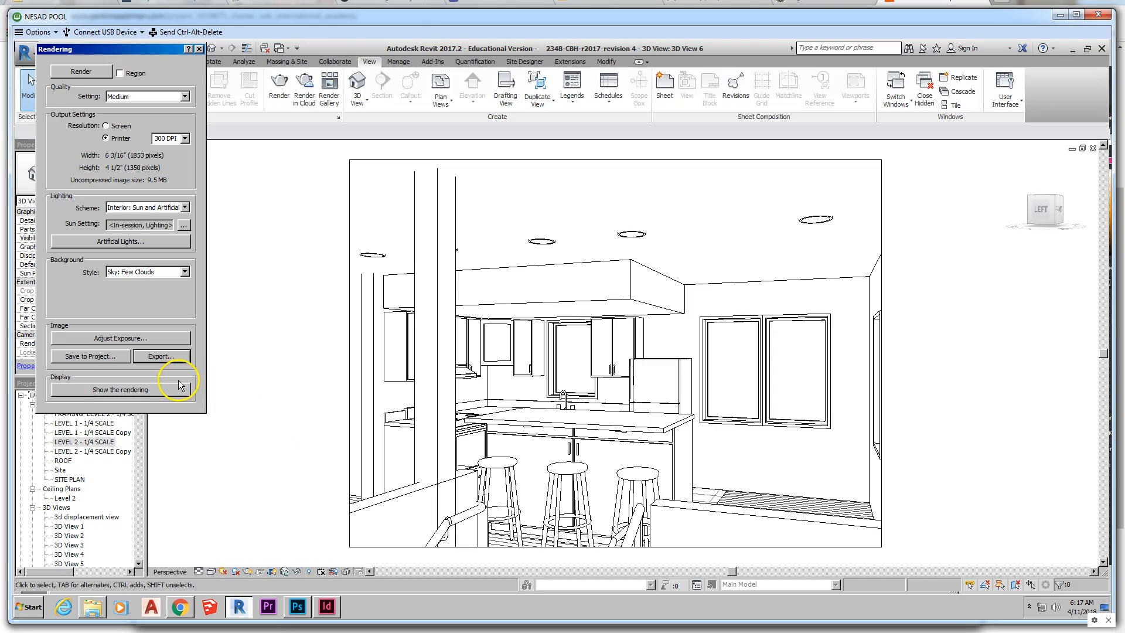
left_click(199, 50)
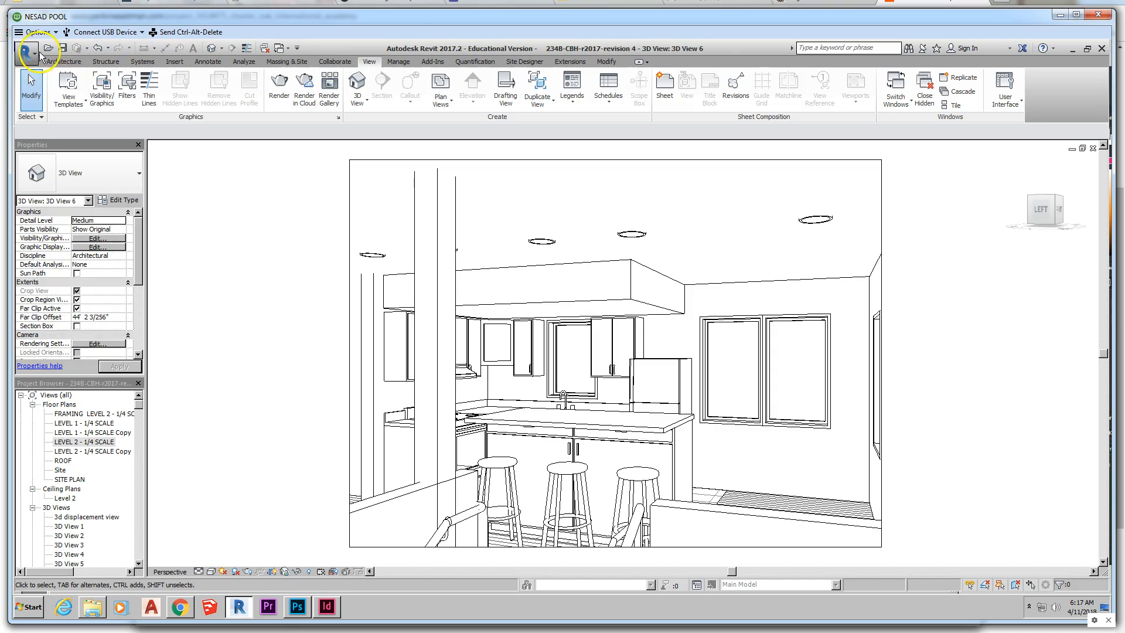
Start an image export of the project and set the export range to selected views/sheets.
left_click(34, 55)
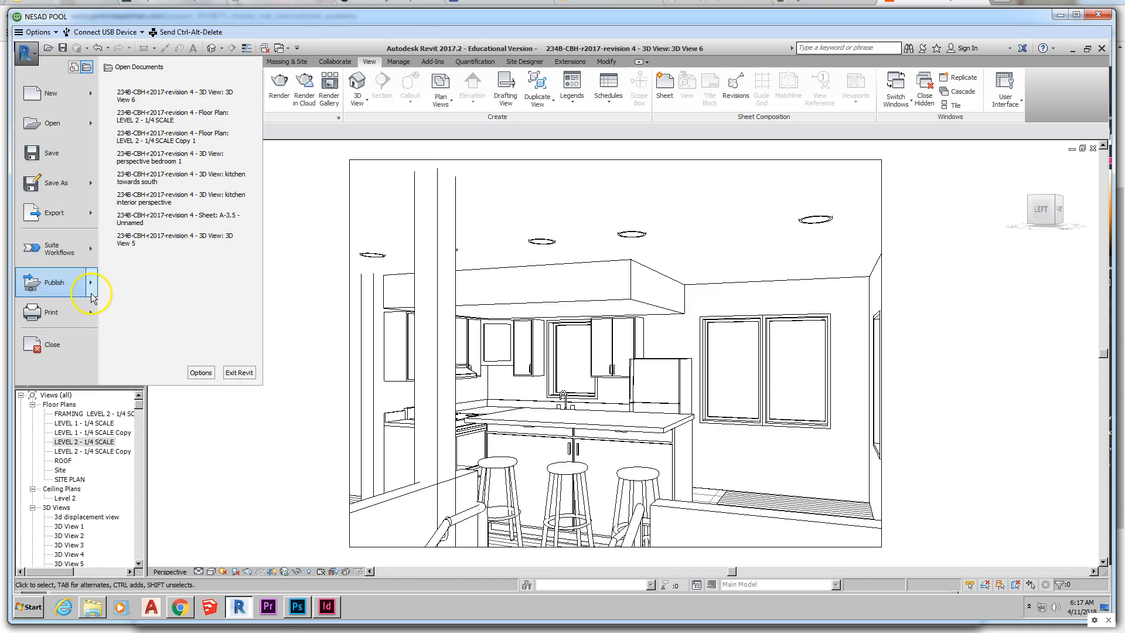
mouse_move(62, 213)
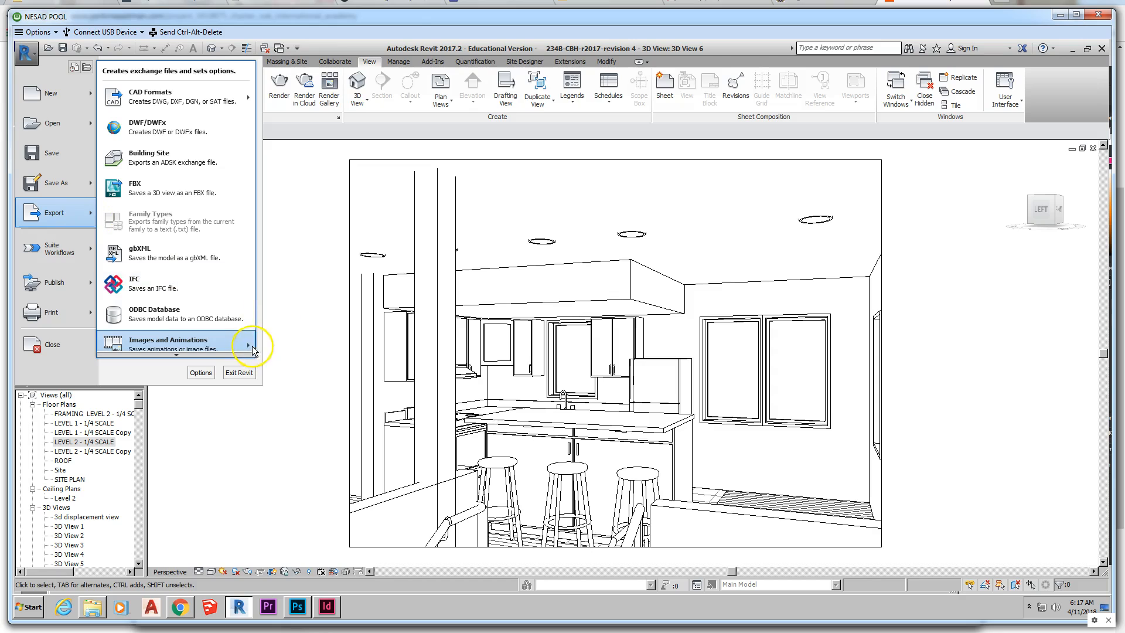
mouse_move(249, 347)
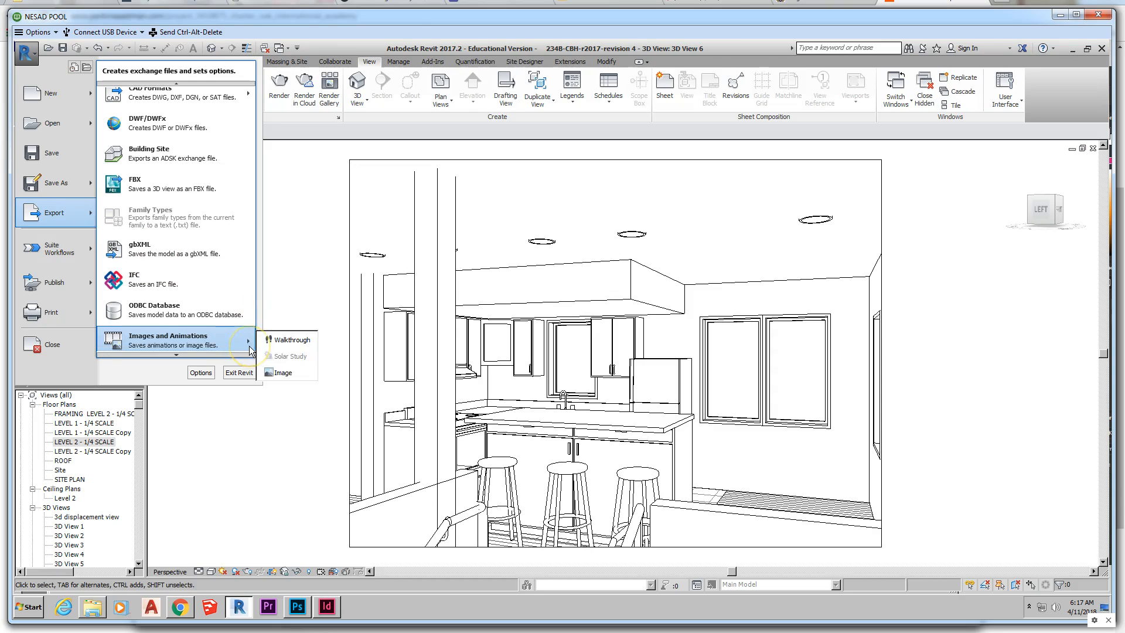
left_click(283, 372)
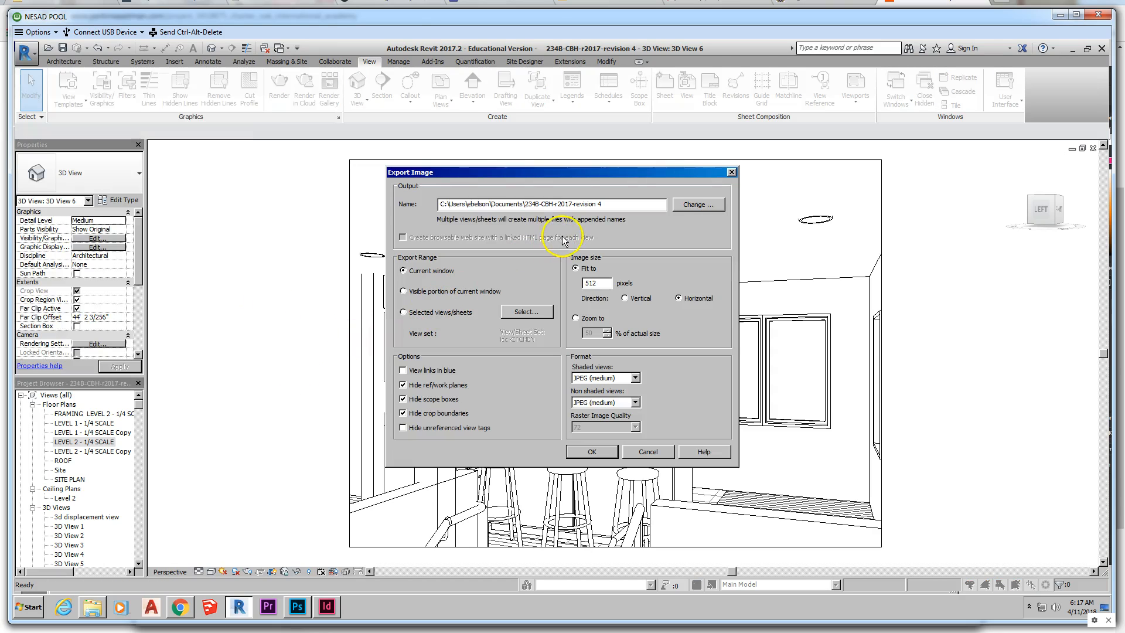
left_click(466, 312)
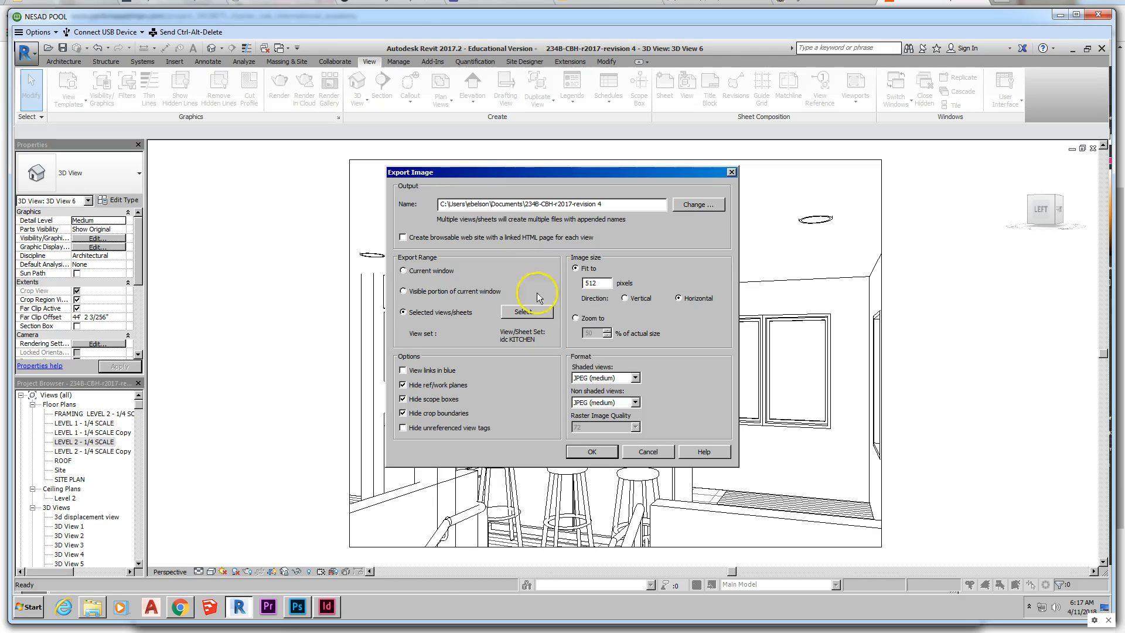
left_click_drag(439, 172, 607, 169)
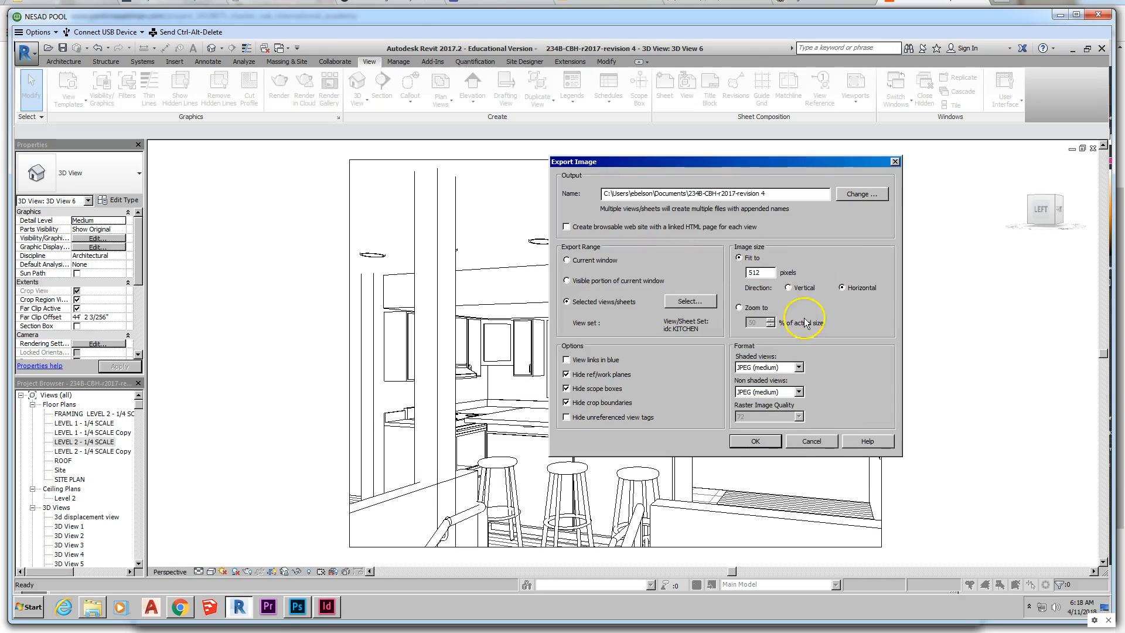
Open the export's view/sheet selection and look through the sheets and 3D views in the idc KITCHEN PLANS set.
left_click(683, 301)
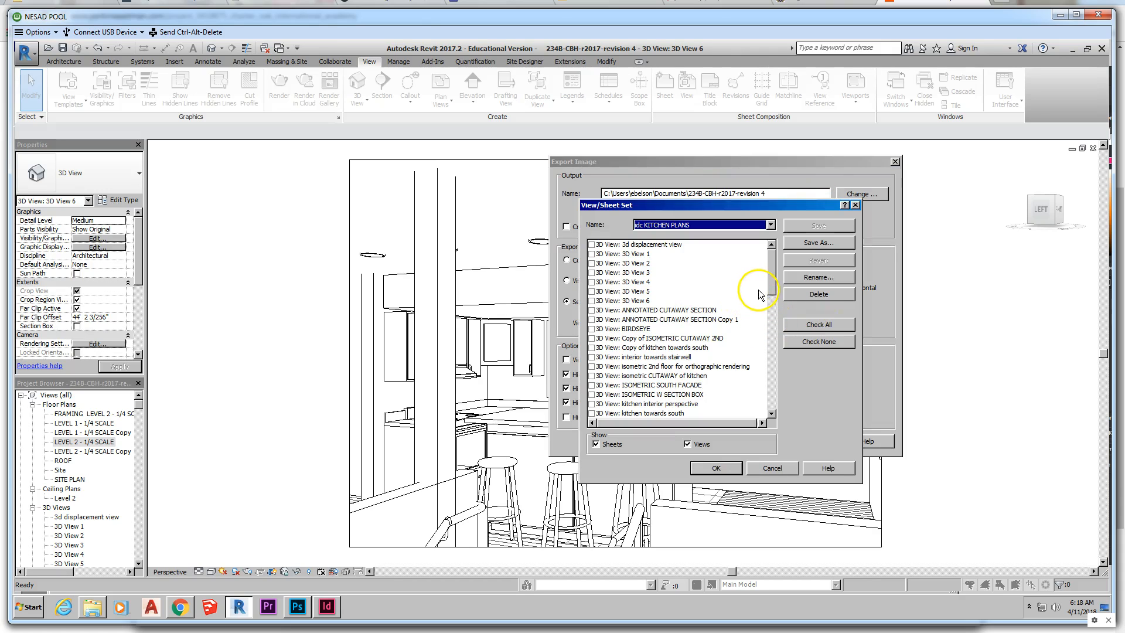
left_click_drag(771, 271, 729, 471)
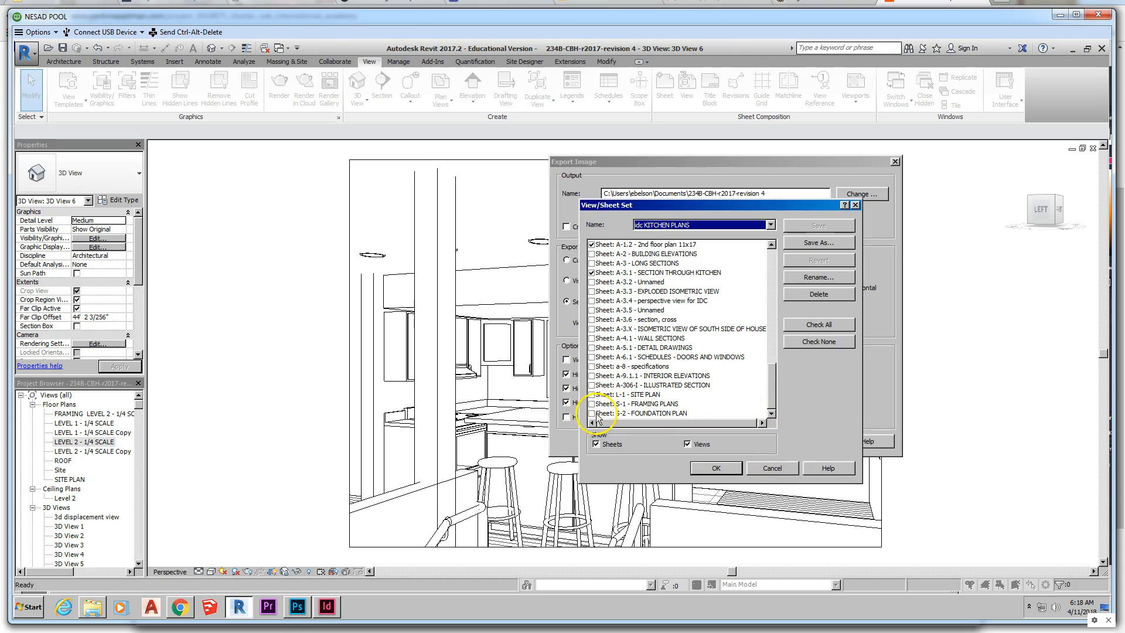
left_click_drag(776, 399, 774, 308)
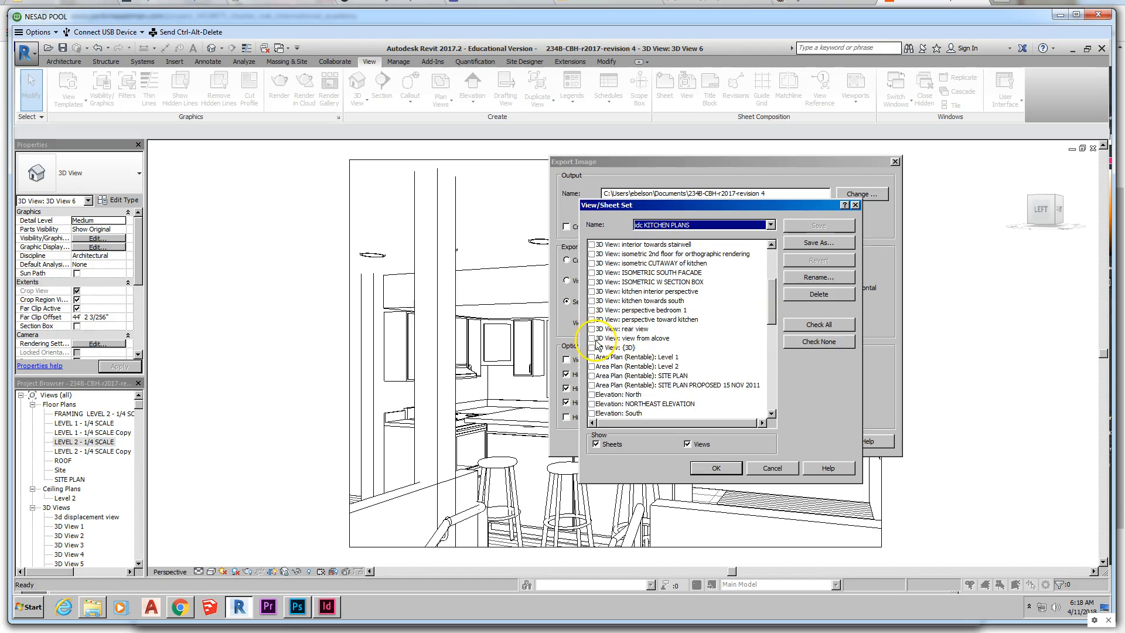